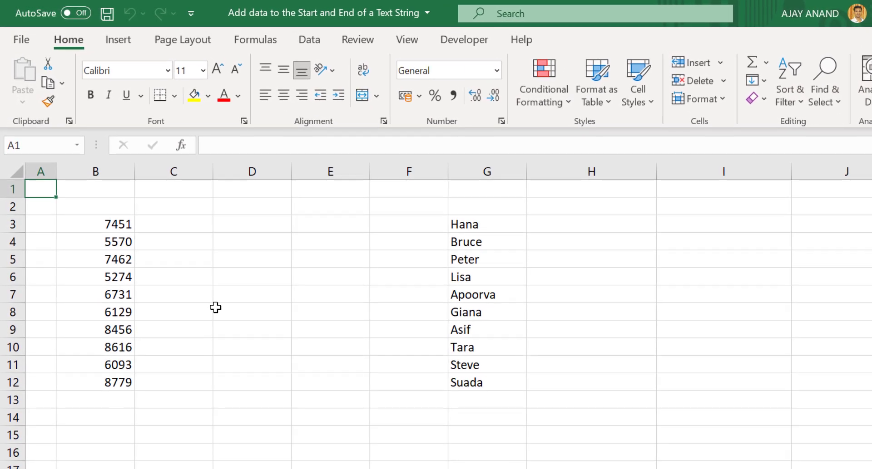
- Enter 'Bill No. 7451' in C3 and accept Flash Fill's Bill No. labels for C4:C12
left_click(161, 225)
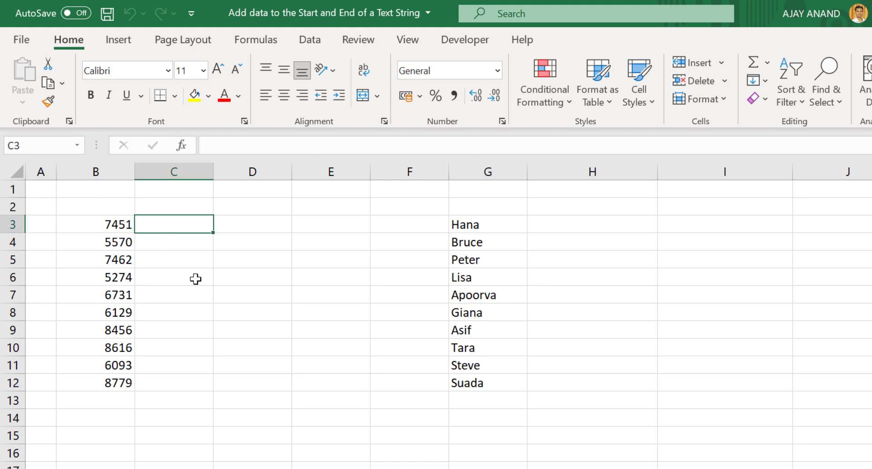
type("Bill ")
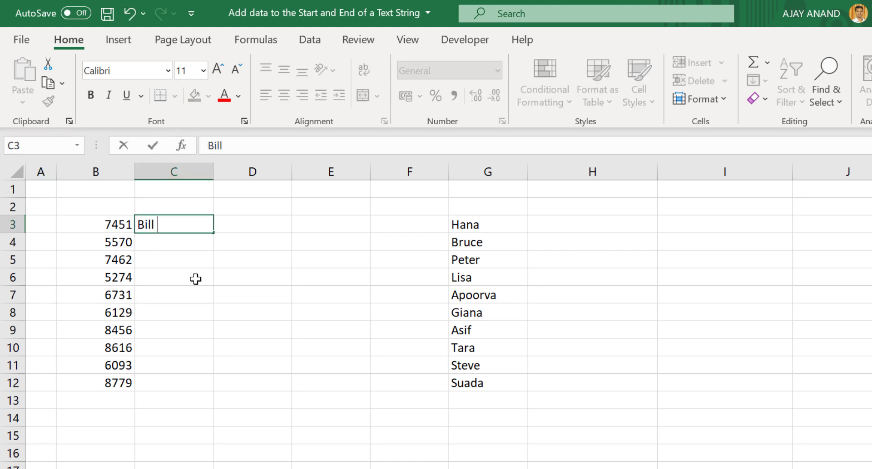
type("No. 7451")
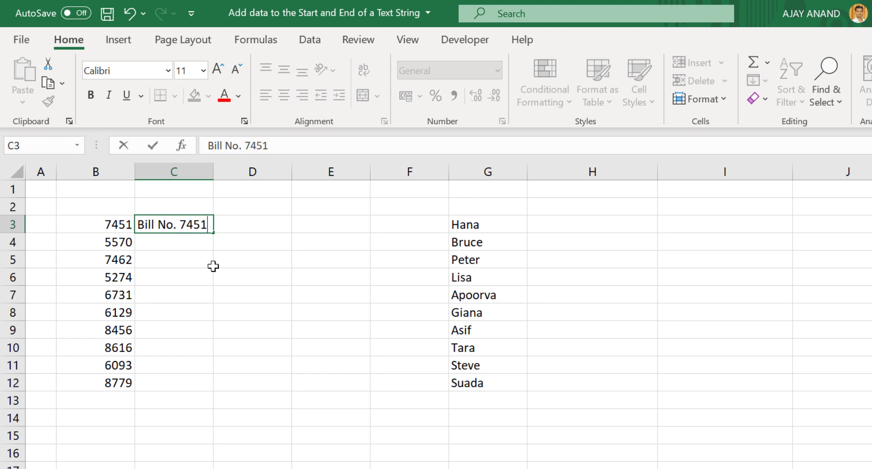
key("Return")
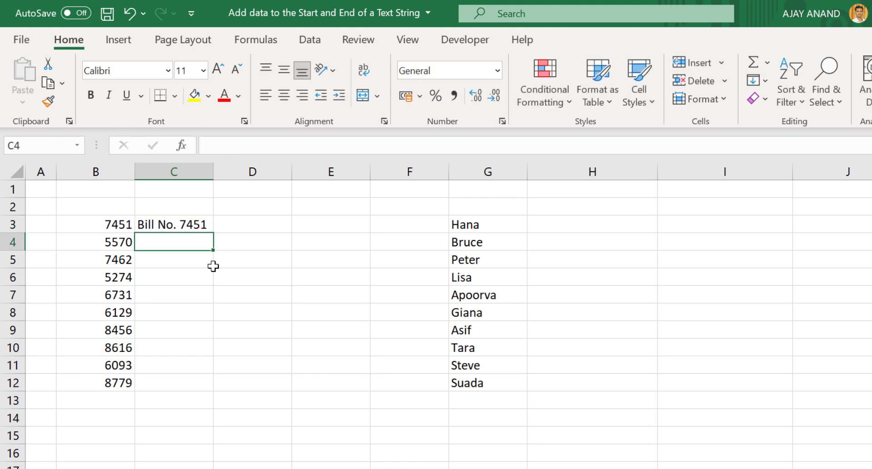
type("Bill ")
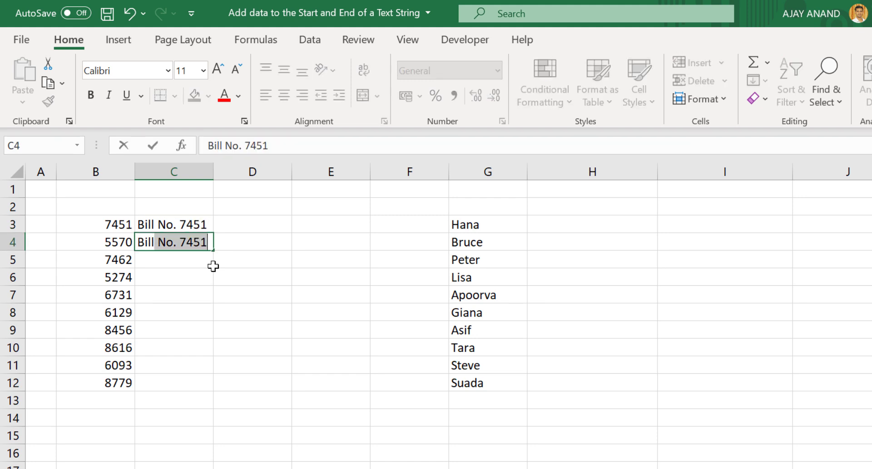
type("No. ")
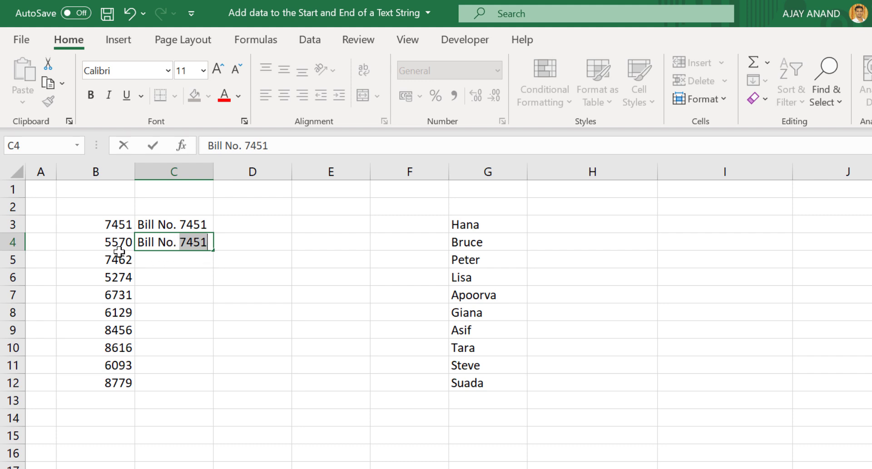
type(" 5")
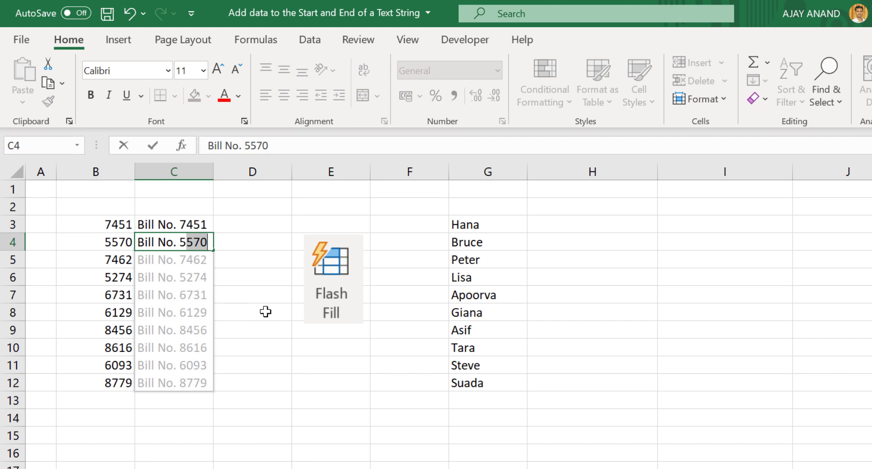
key("Return")
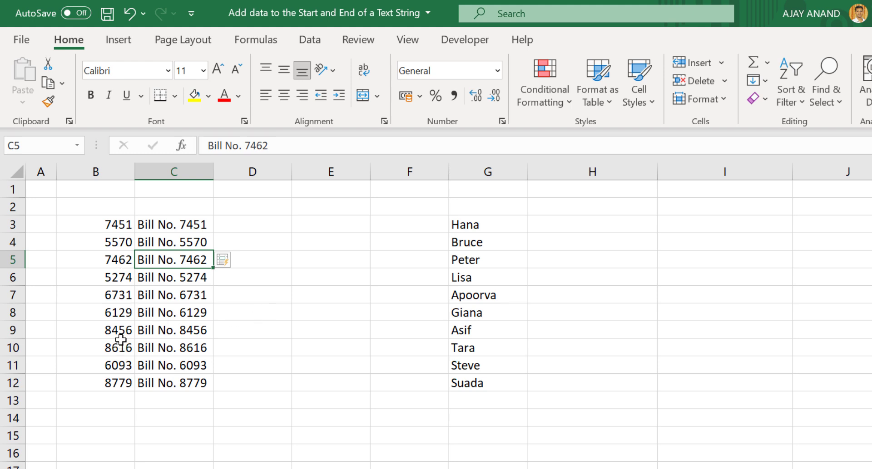
left_click(177, 315)
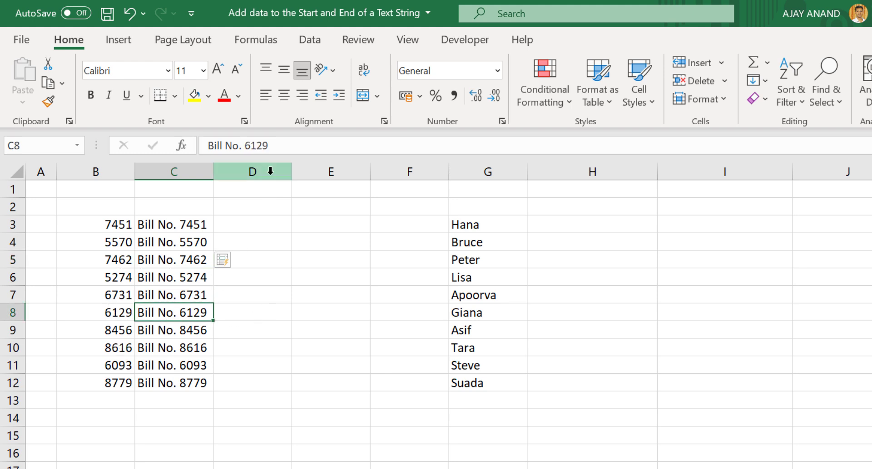
left_click(186, 347)
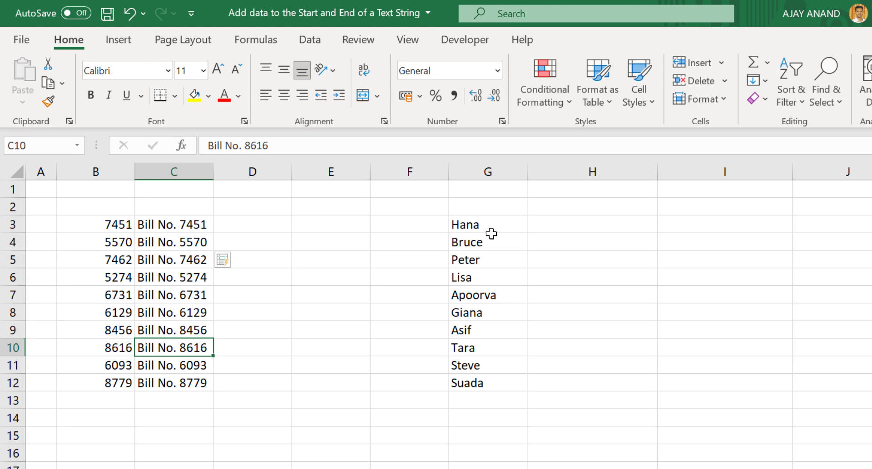
- Enter 'Dr. Hana M.B.B.S' in H3 and accept Flash Fill's doctor titles down to H12
left_click(566, 224)
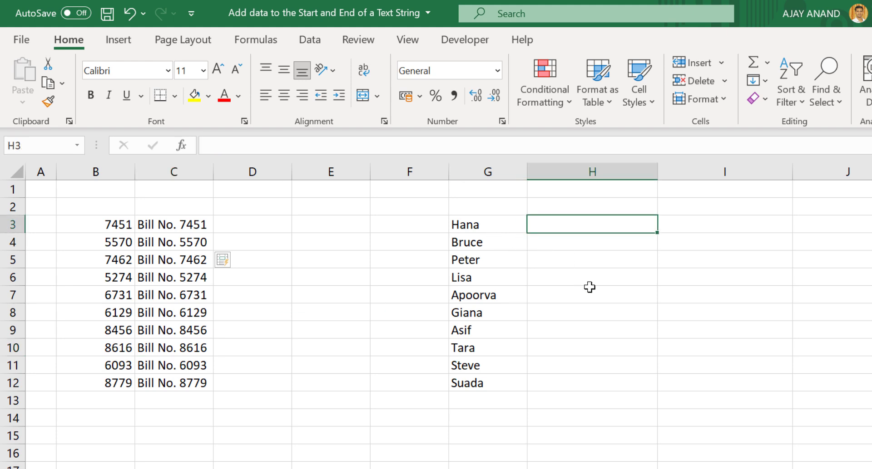
type("Dr")
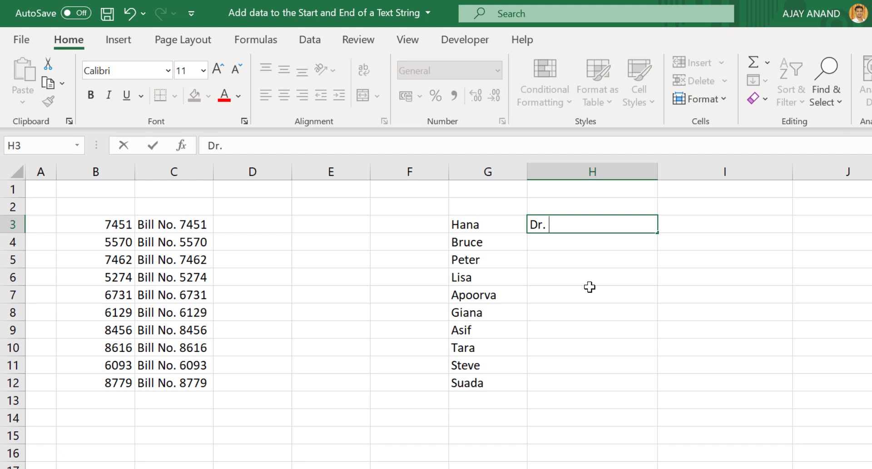
type(". Hana")
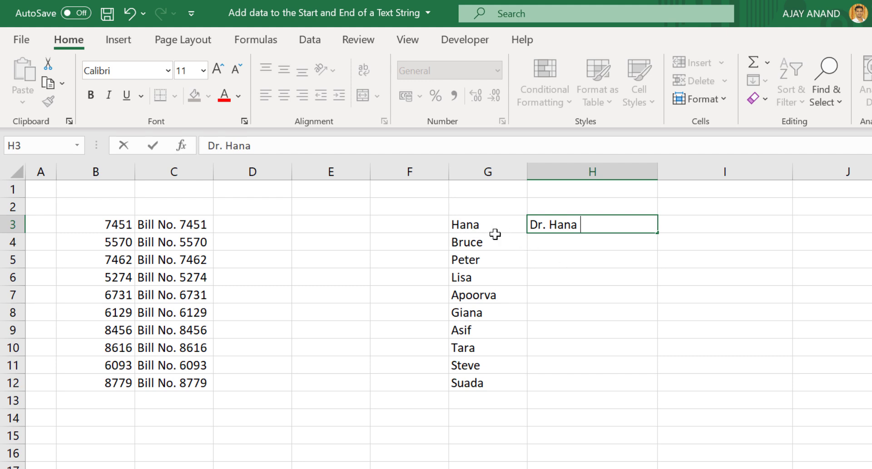
type(" M")
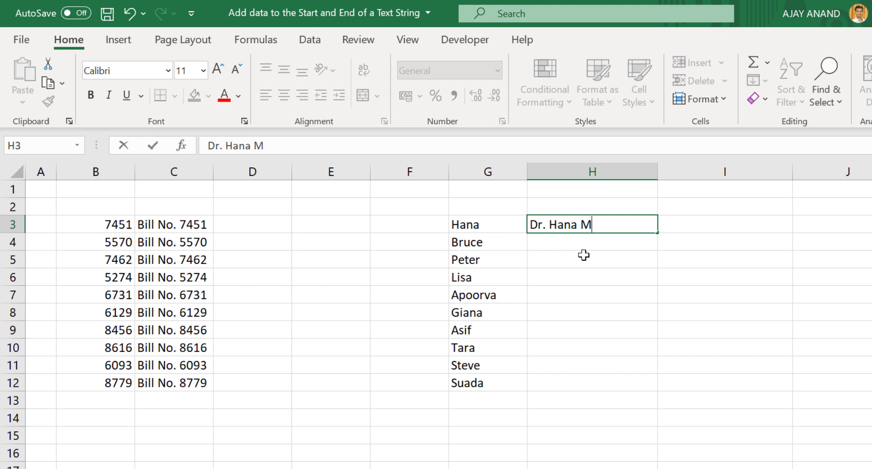
type(".B.B.S")
key("Return")
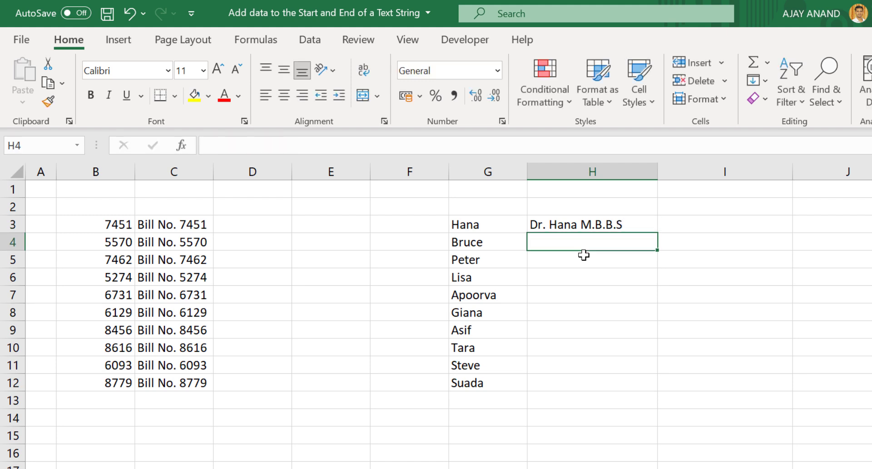
type("Dr.")
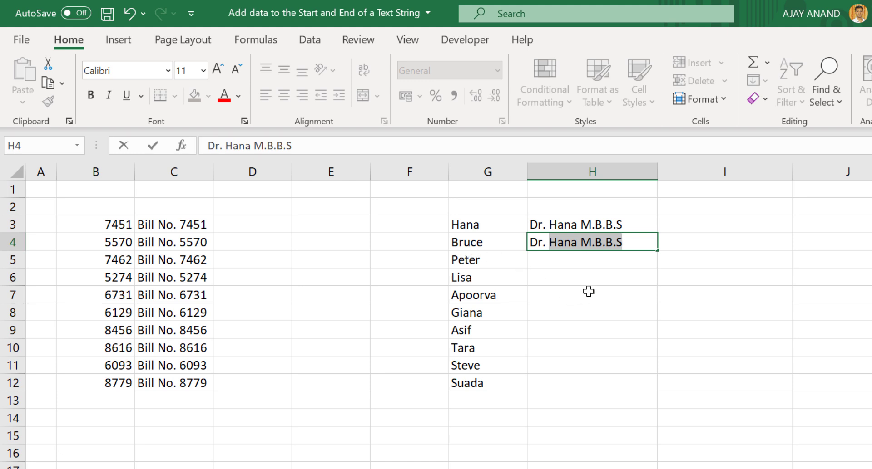
type(" B")
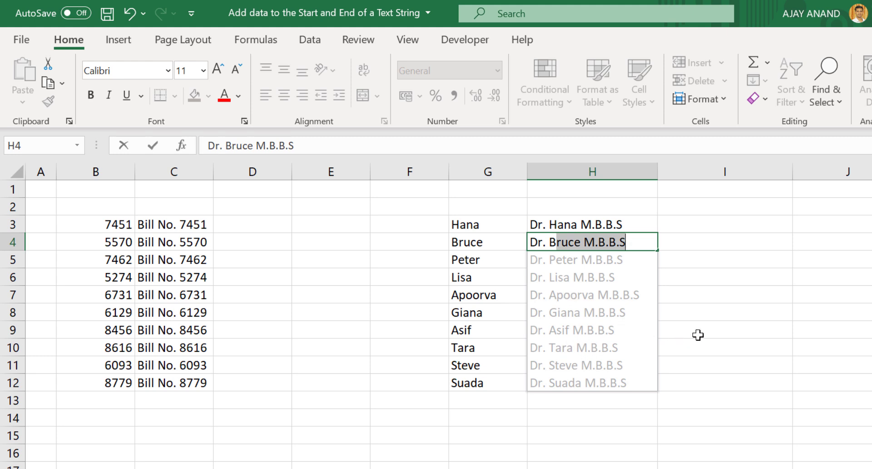
key("Return")
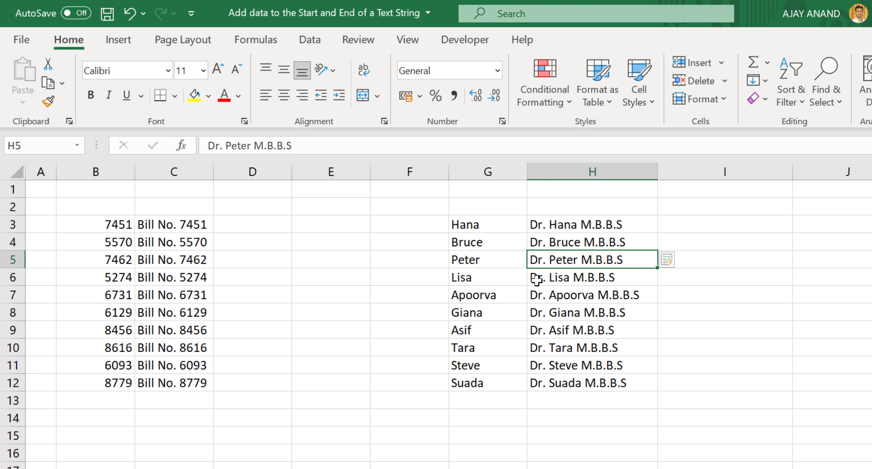
left_click(580, 330)
- Replace Steve with Leila in G11, leaving H11's Flash Fill result unchanged
left_click(565, 366)
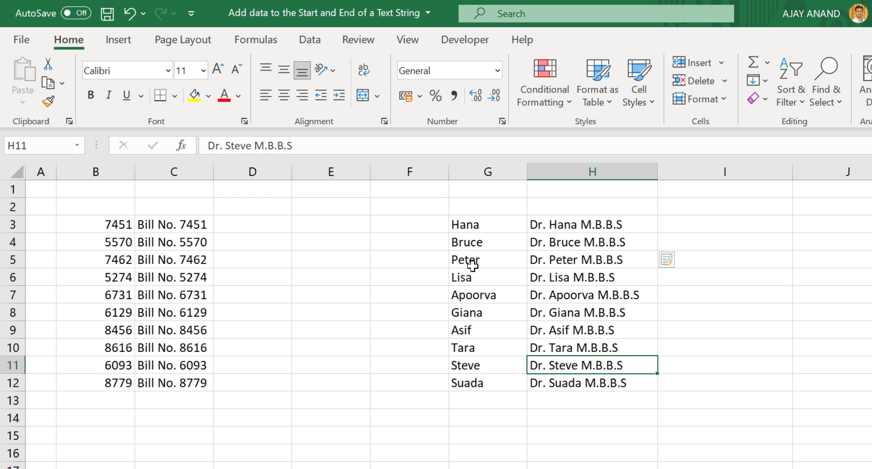
left_click(473, 364)
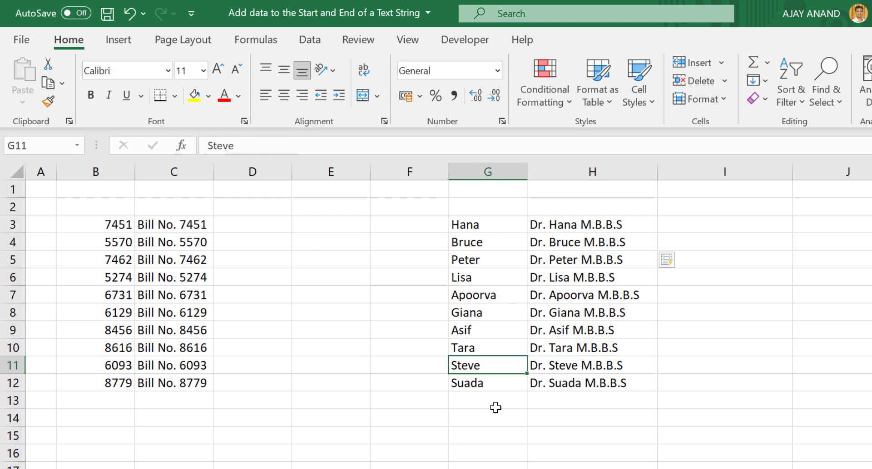
type("Leila")
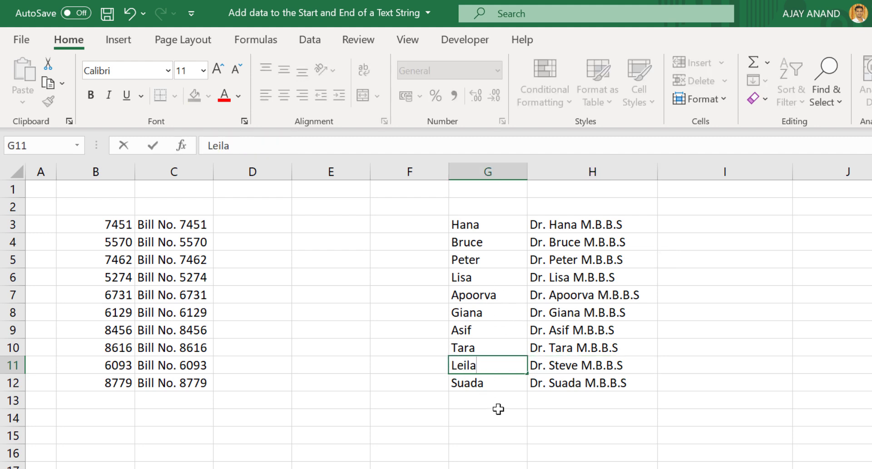
key("Return")
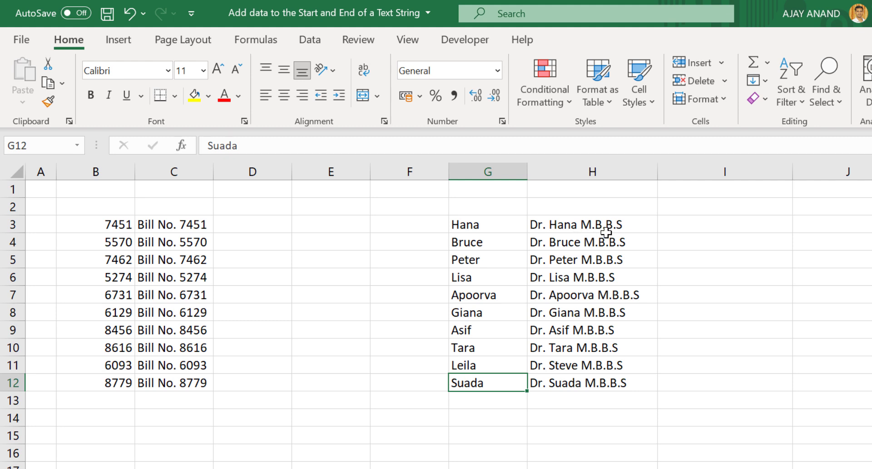
left_click(700, 224)
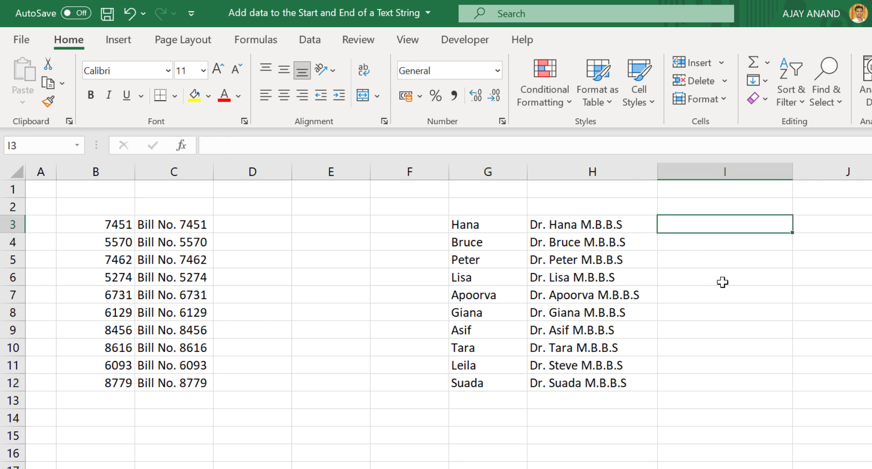
- Enter the formula ="Dr. "&G3&" M.B.B.S" in I3 to show 'Dr. Hana M.B.B.S'
type("=")
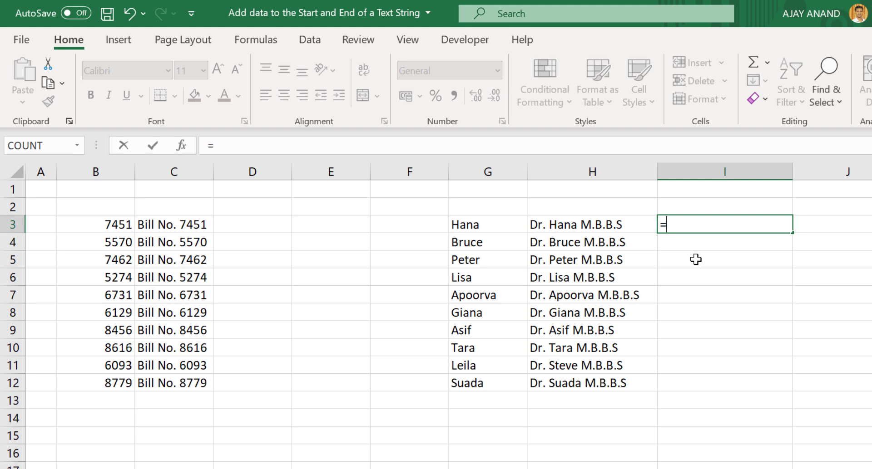
type("\"Dr. \"&")
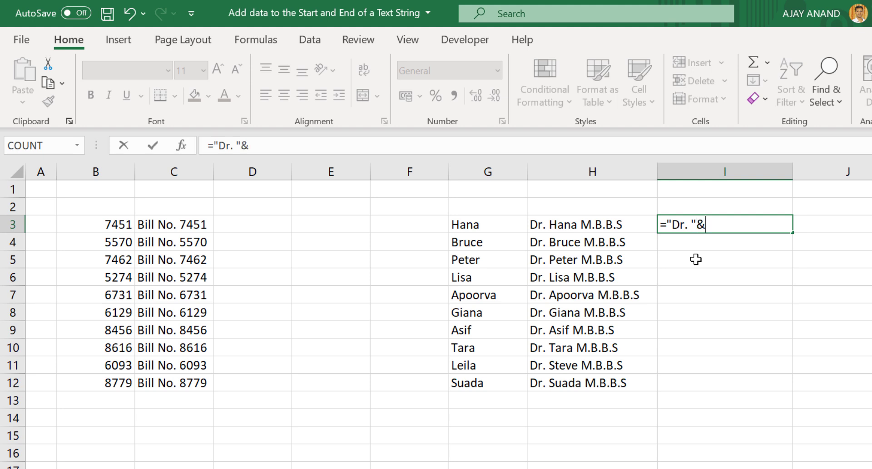
left_click(485, 225)
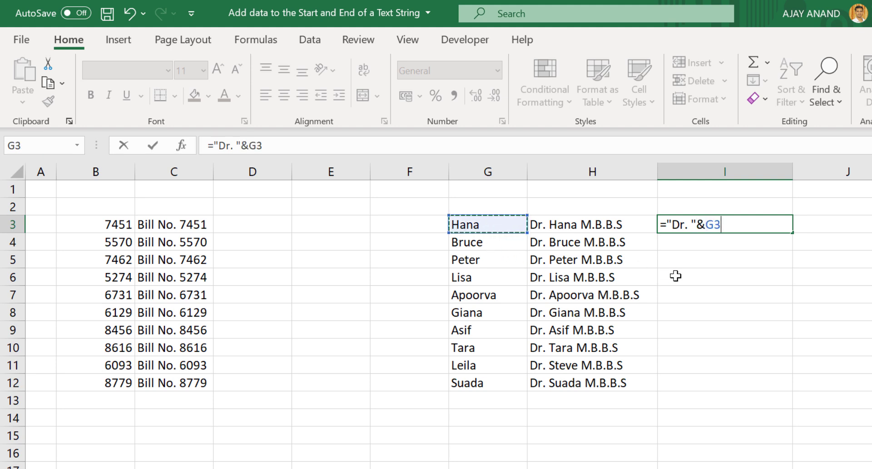
type("&")
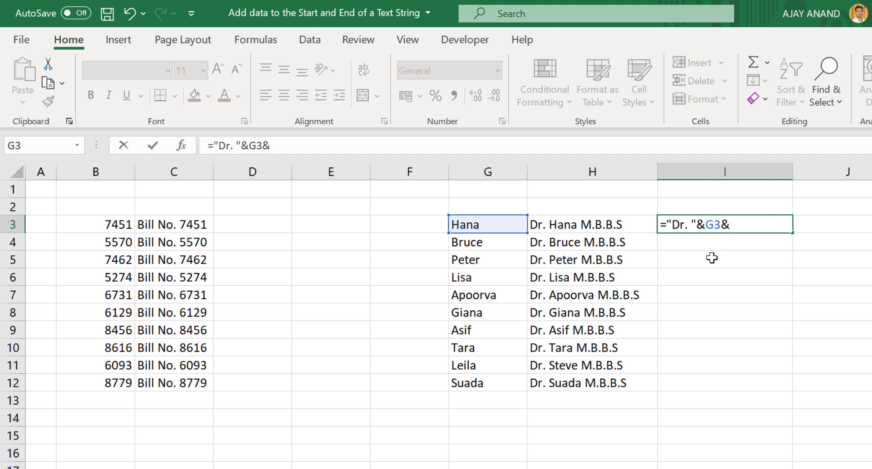
type("\"")
type("M.B.B.S")
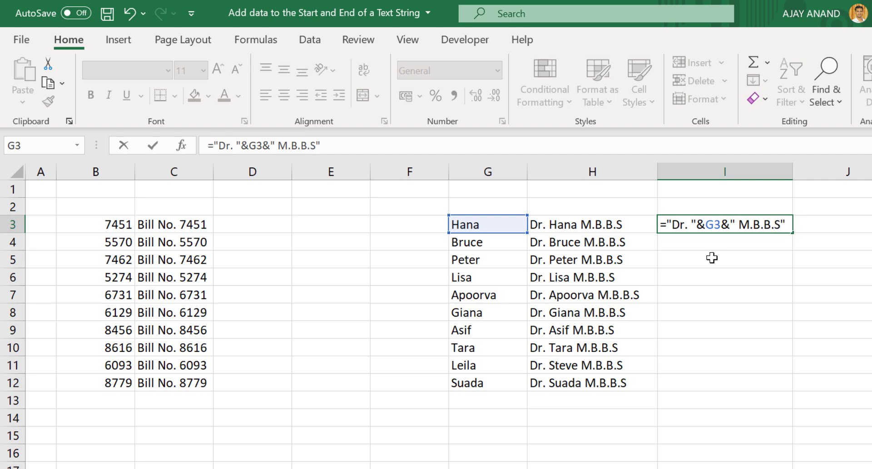
key("Return")
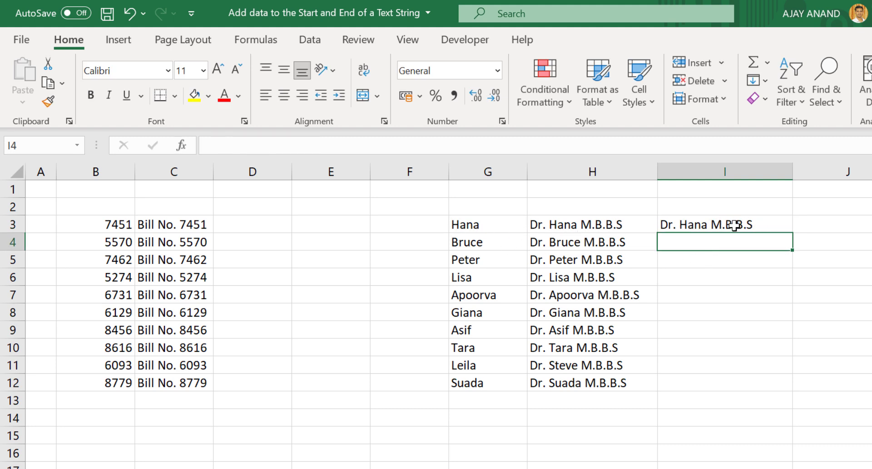
- Fill the I3 formula down to I12, then rename G5 to Steve and G10 to Chris
left_click(782, 227)
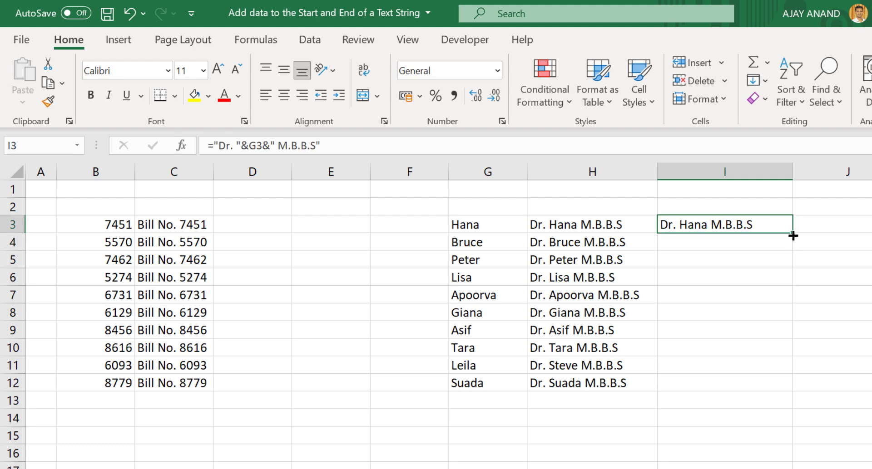
left_click_drag(792, 236, 789, 390)
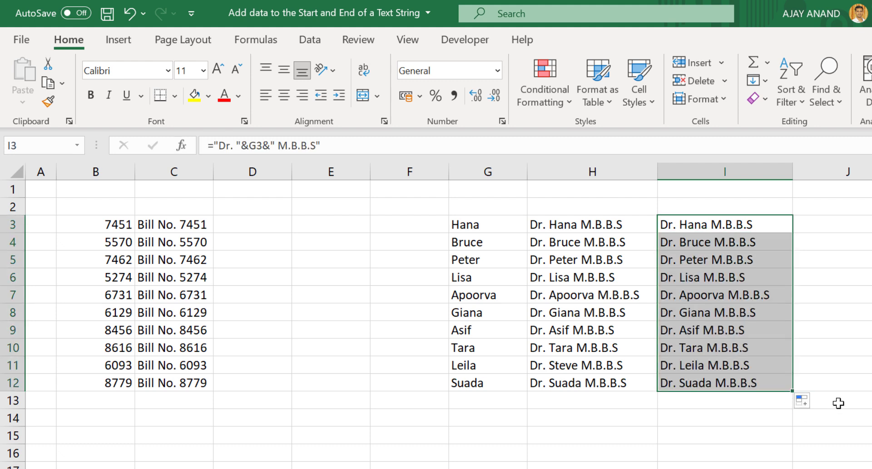
left_click(475, 260)
type("Steve")
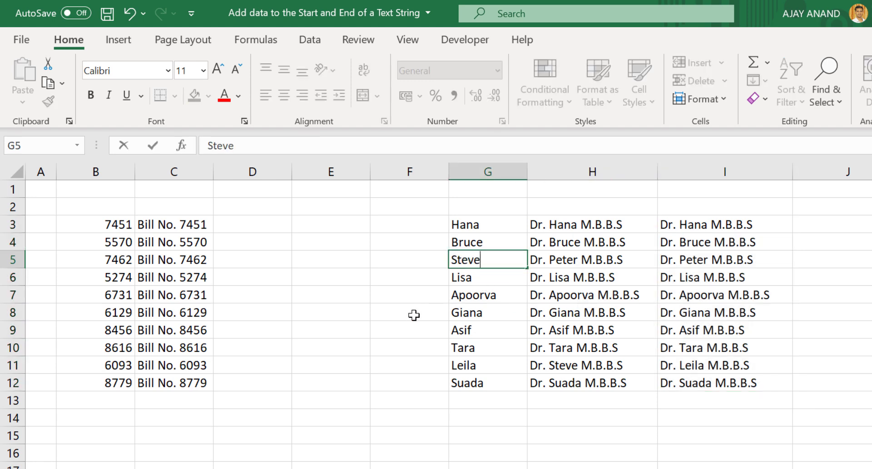
key("Return")
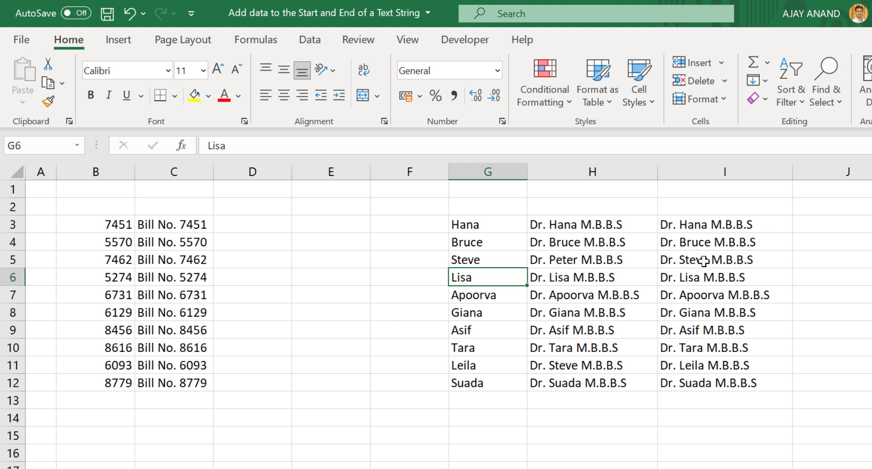
left_click(488, 349)
type("Chris")
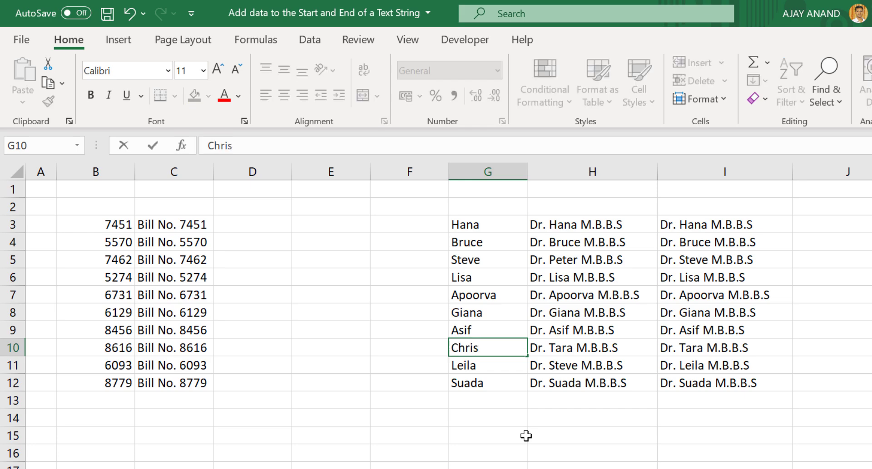
key("Return")
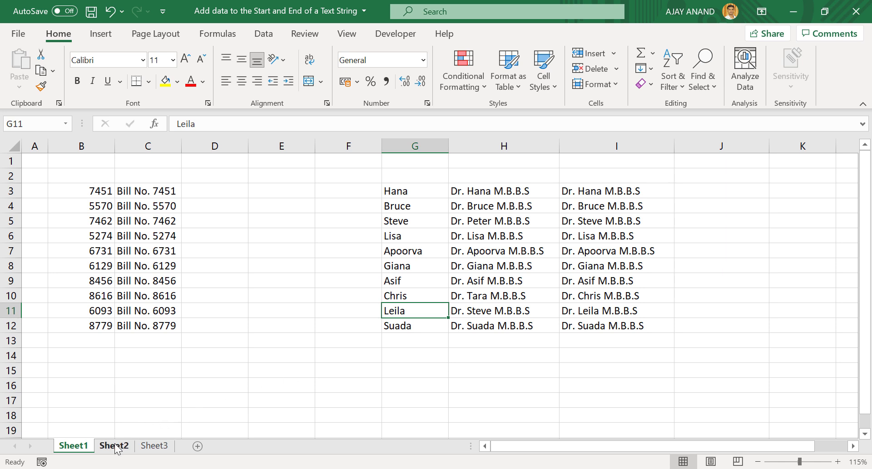
- On Sheet2, select the names in B3:B8 and send them to Power Query via From Table/Range
left_click(114, 447)
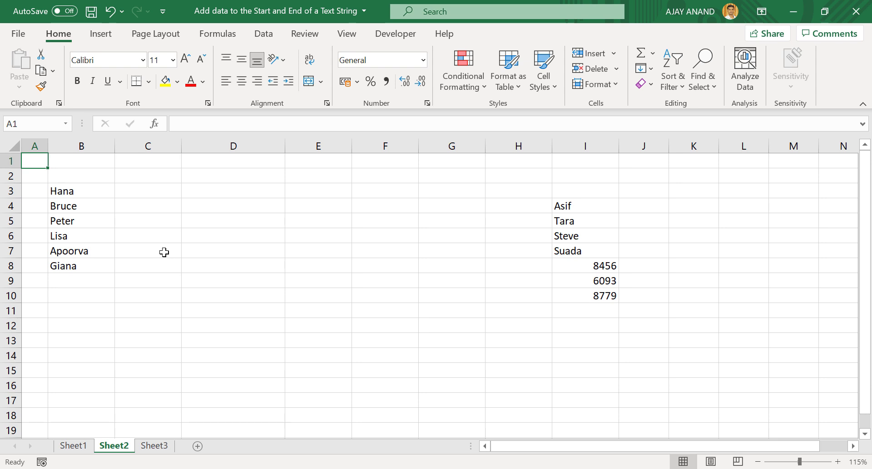
left_click_drag(80, 191, 80, 262)
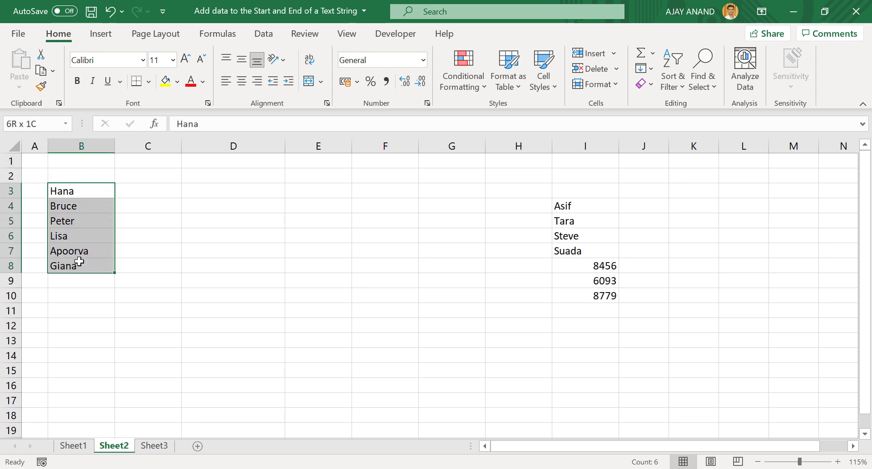
left_click(267, 36)
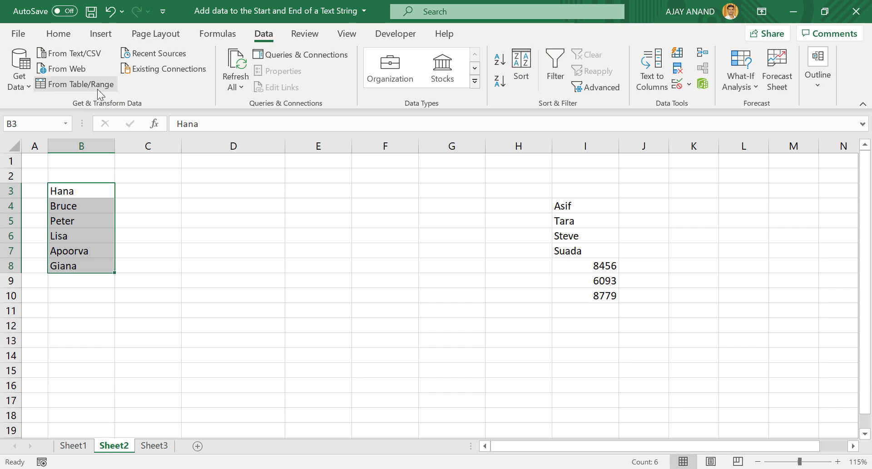
left_click(96, 86)
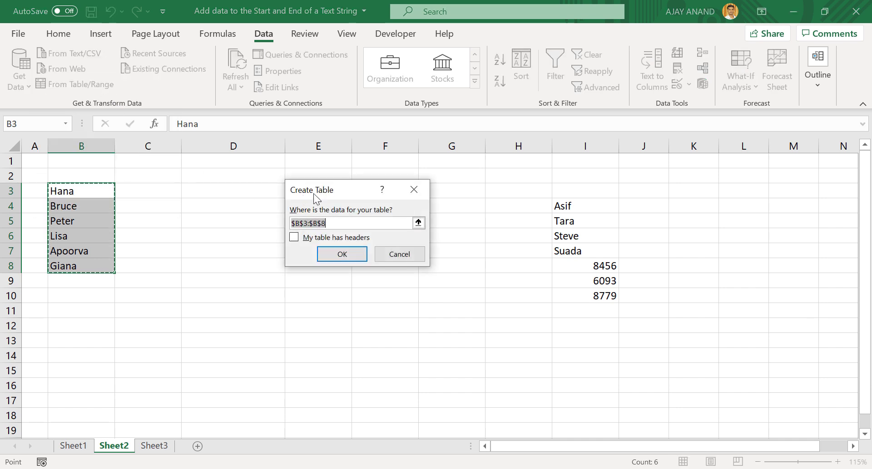
- Confirm creating a table from $B$3:$B$8 without headers and maximize the Power Query Editor
left_click(343, 256)
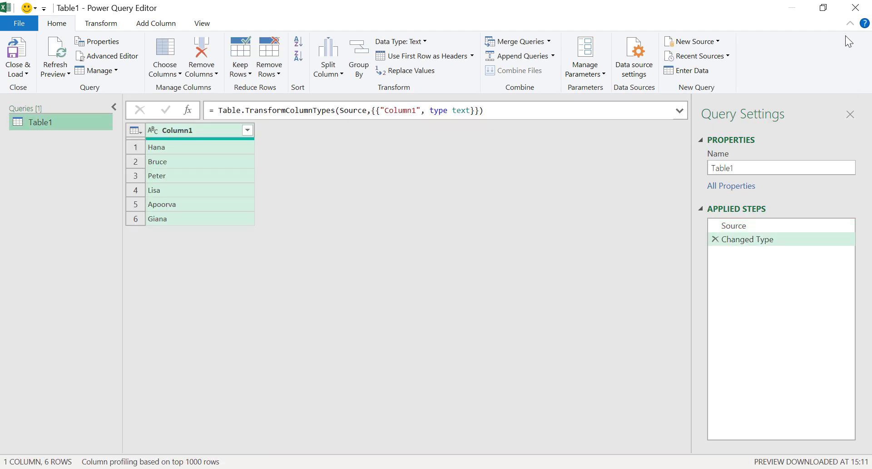
left_click(828, 10)
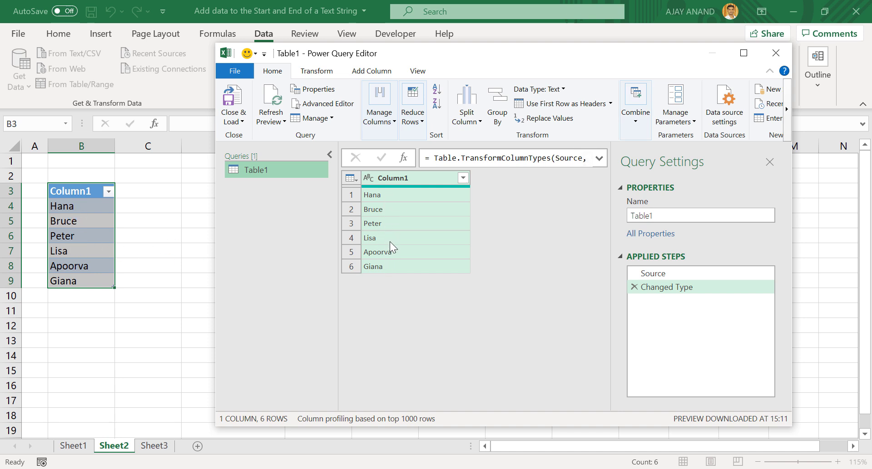
left_click(743, 53)
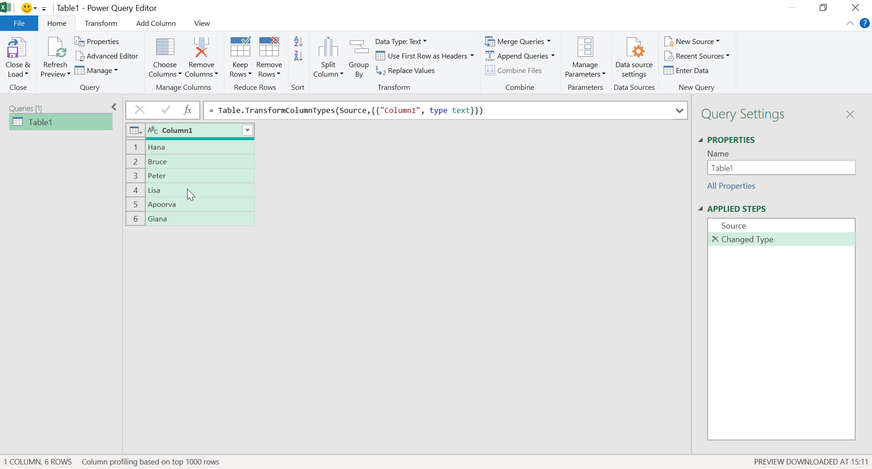
- Add the prefix 'Dr.' to every name in Column1
left_click(104, 25)
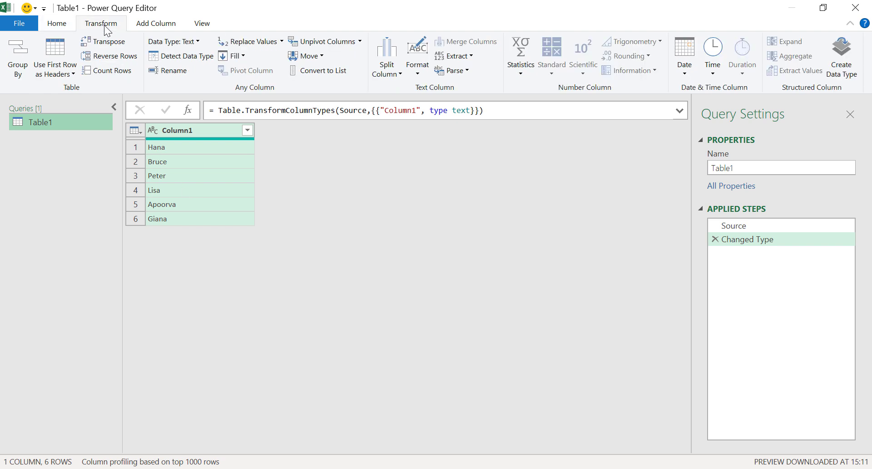
left_click(417, 71)
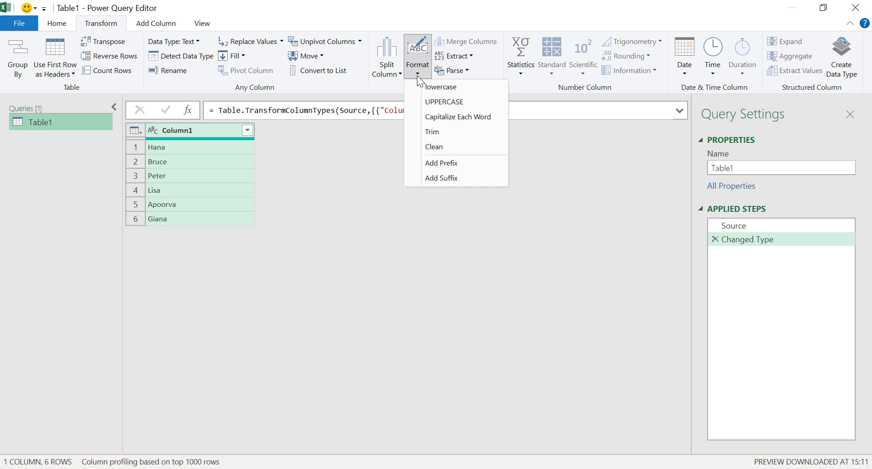
left_click(462, 165)
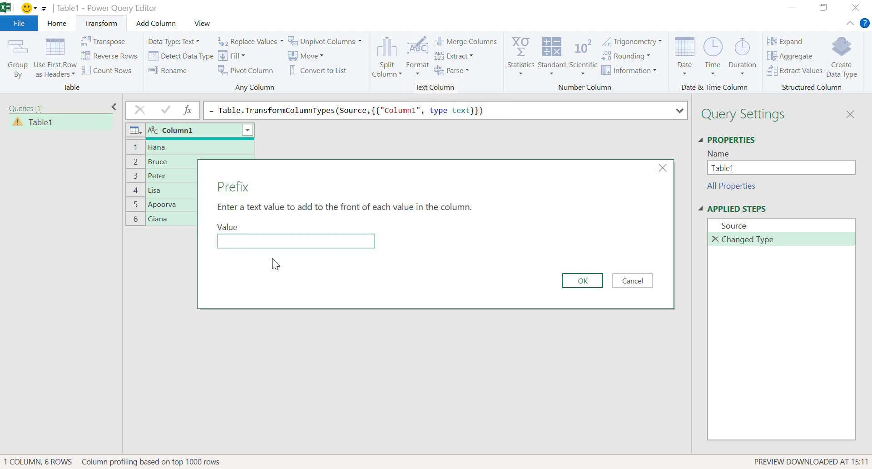
type("Dr.")
left_click(568, 280)
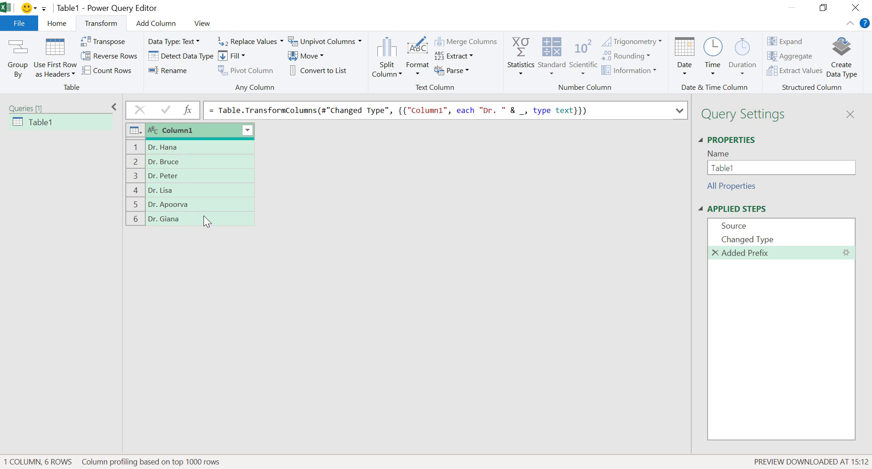
- Add the suffix ' M.B.B.S' to every value in Column1
left_click(417, 68)
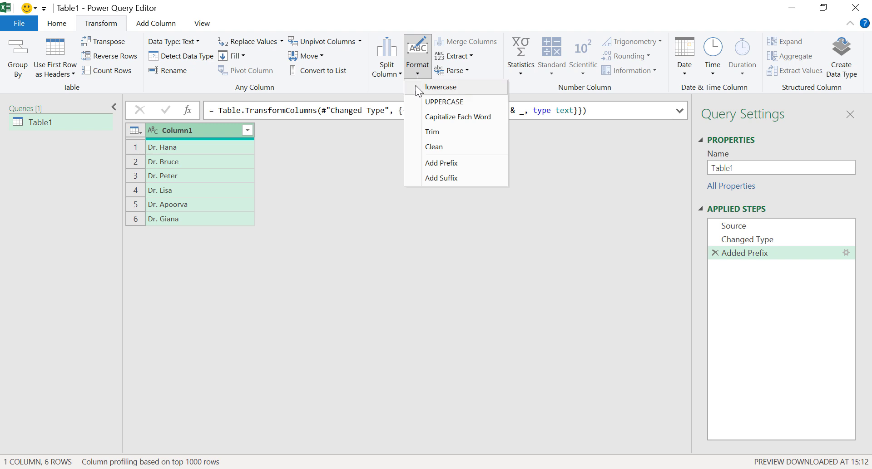
left_click(478, 178)
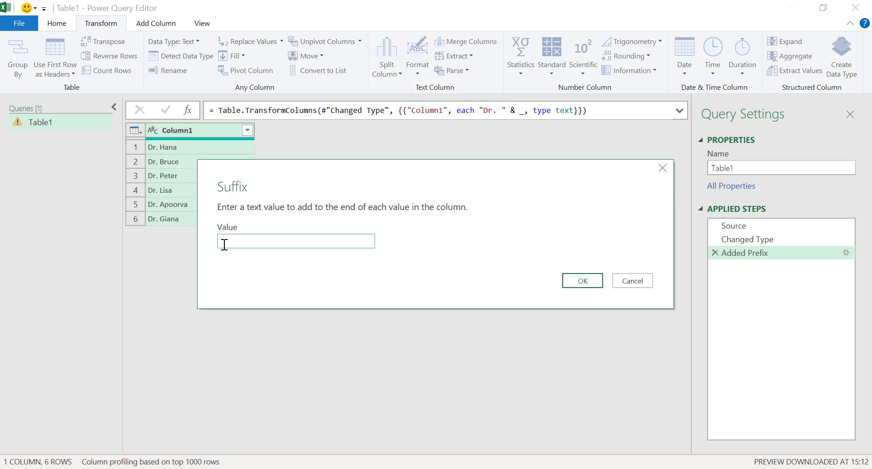
type("M.B.B.S")
left_click(576, 285)
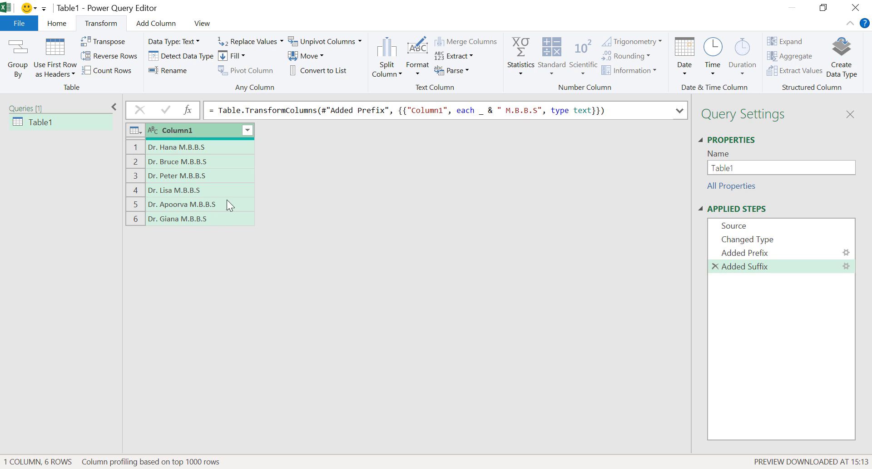
- Close and load the query results as a table at D3 on the existing worksheet
left_click(67, 26)
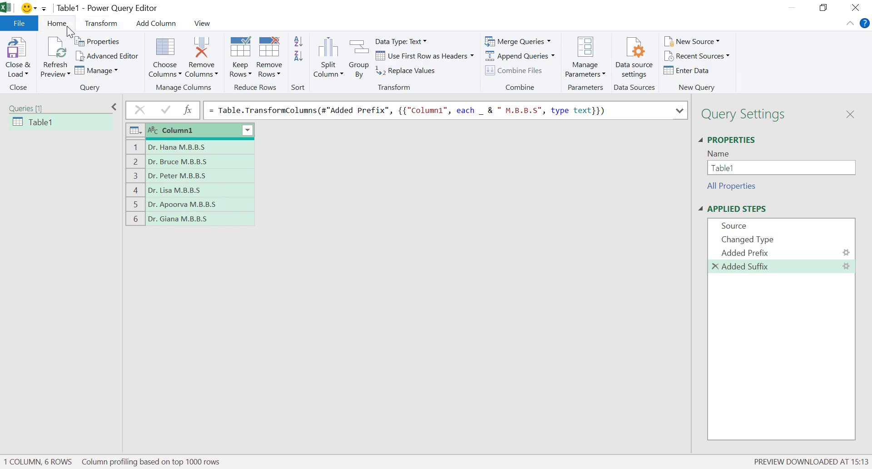
left_click(26, 74)
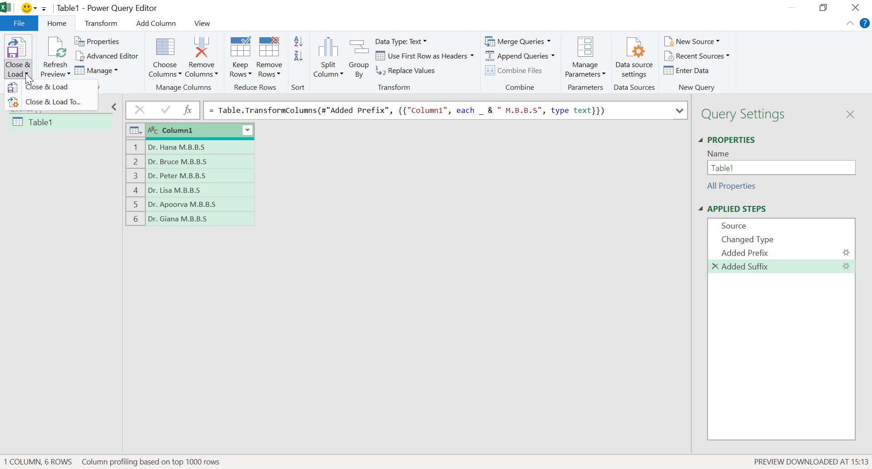
left_click(75, 102)
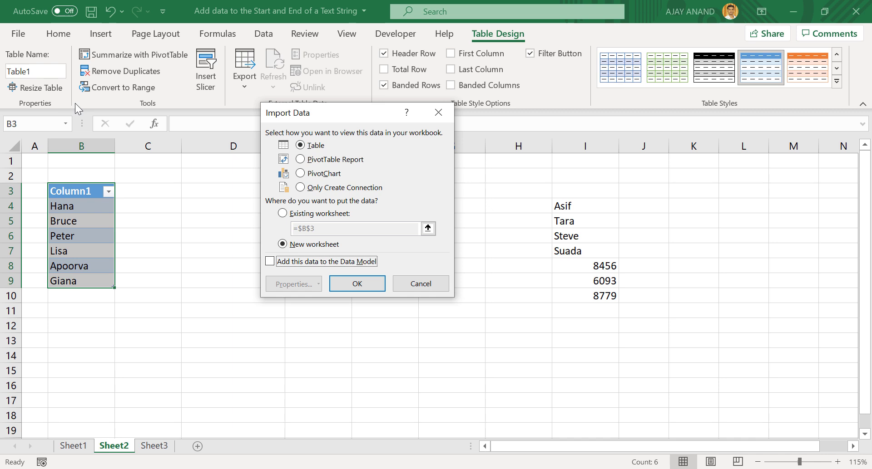
left_click(283, 214)
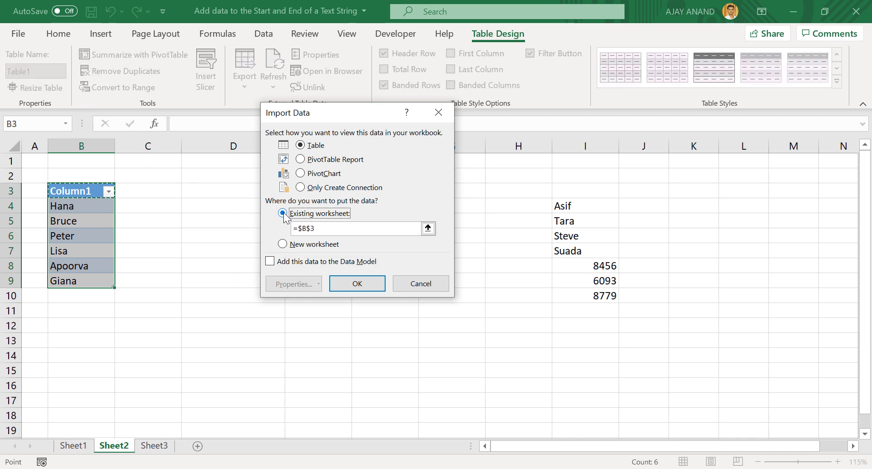
left_click(214, 190)
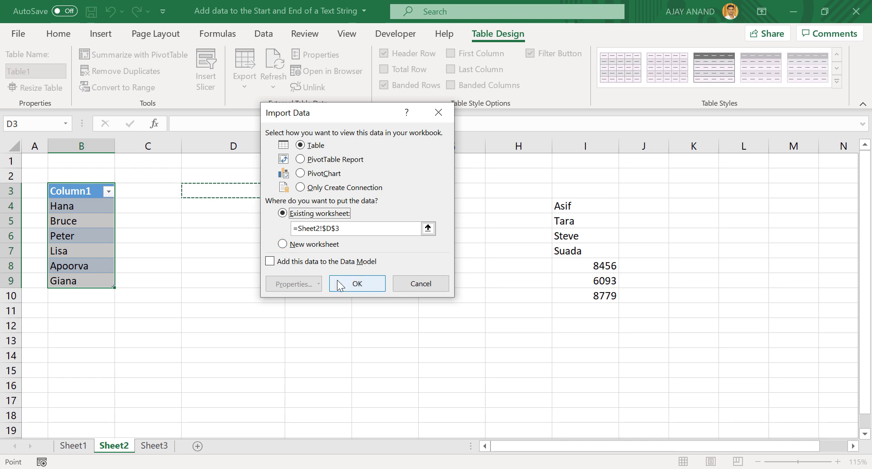
left_click(357, 283)
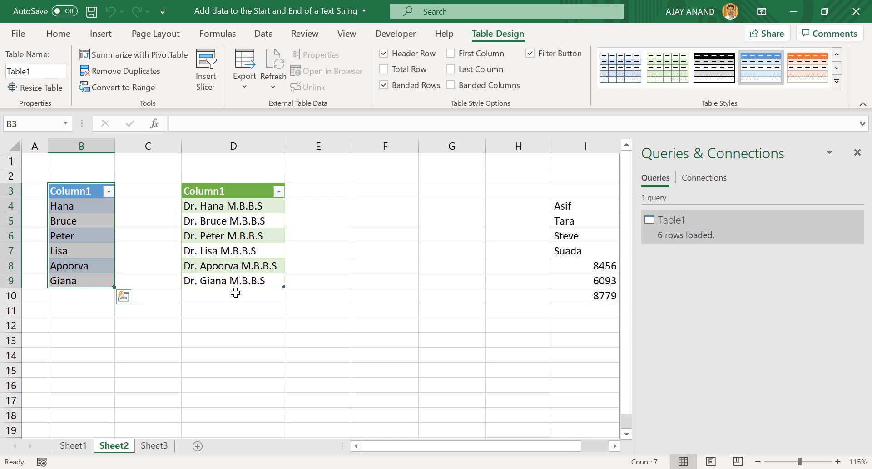
- Paste column I's names and numbers below the source list at B10 and refresh the query table
left_click(857, 153)
left_click_drag(572, 206, 611, 298)
key("ctrl+c")
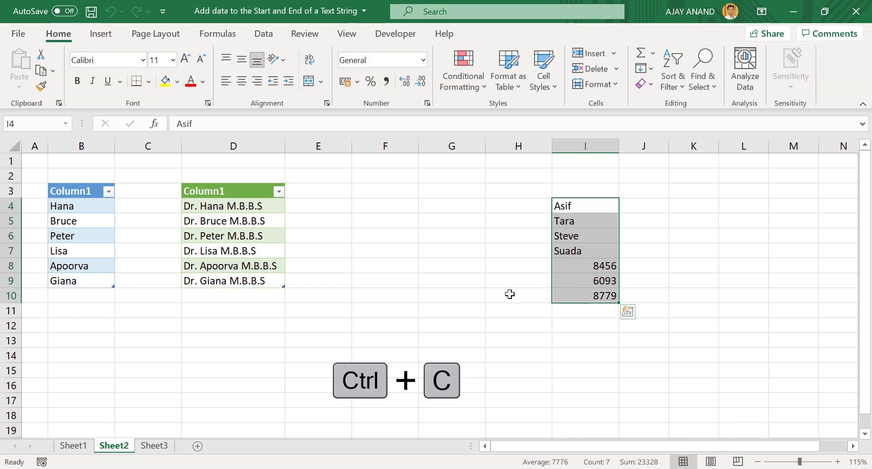
left_click(83, 296)
key("ctrl+v")
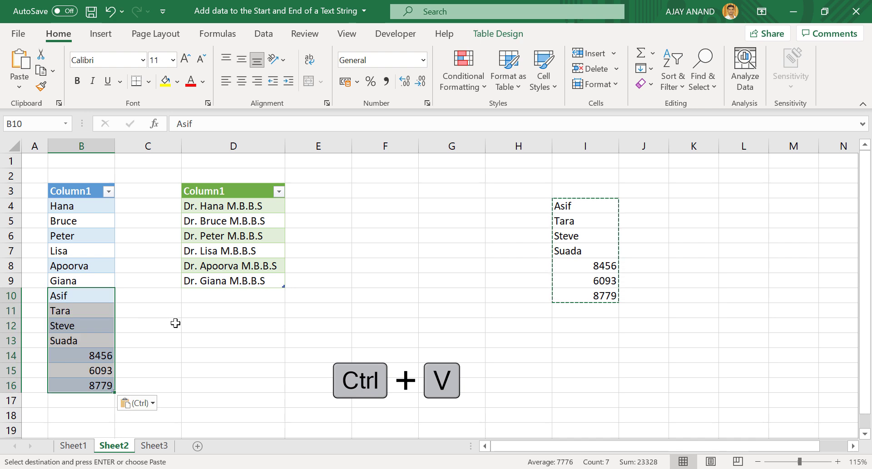
left_click(175, 323)
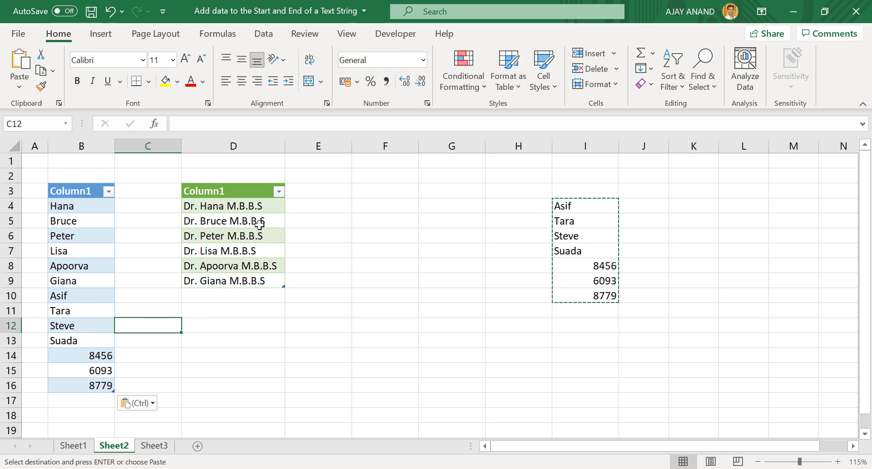
right_click(270, 238)
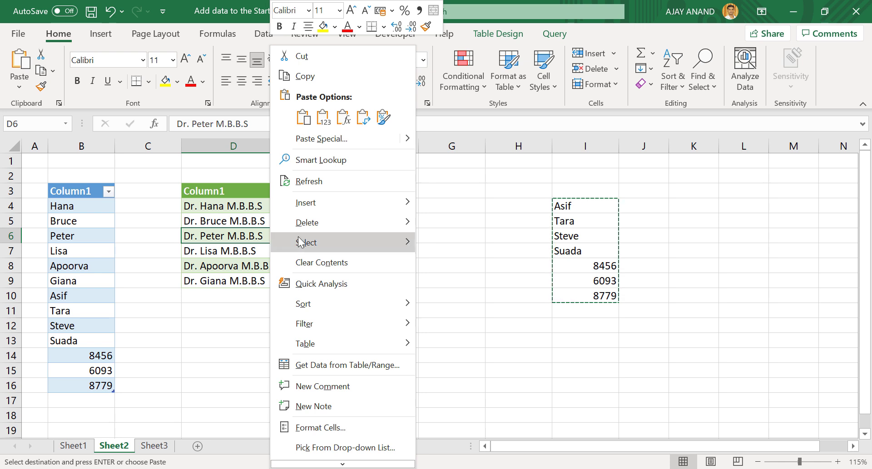
left_click(344, 184)
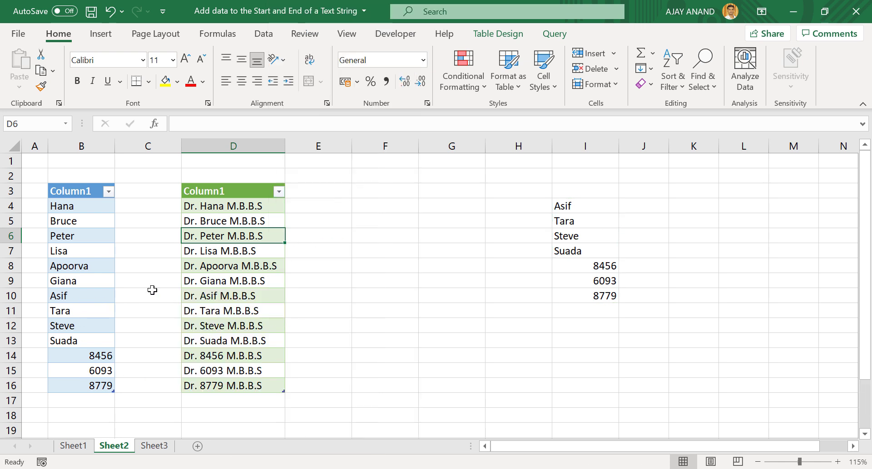
- Change Bruce in B5 to Aminath and refresh the query results again
left_click(83, 227)
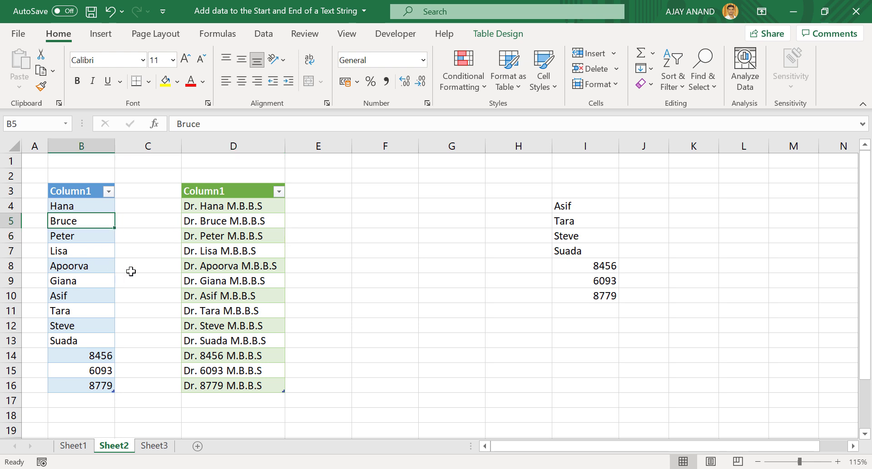
type("Aminath")
key("Return")
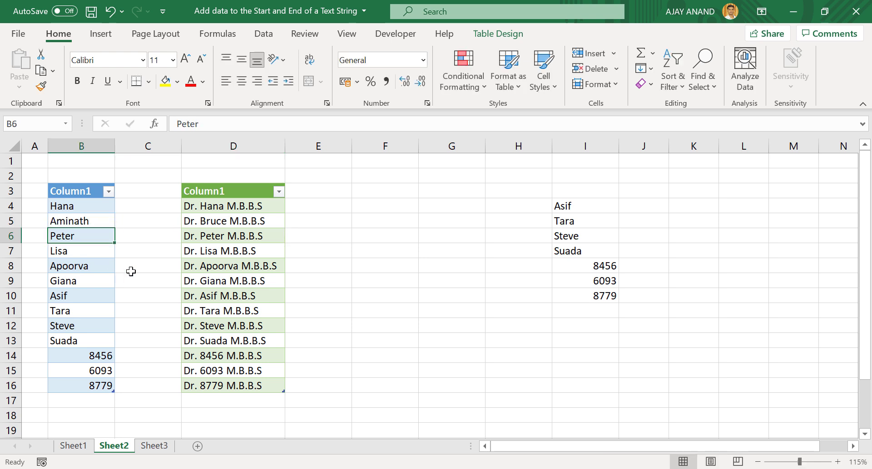
right_click(252, 251)
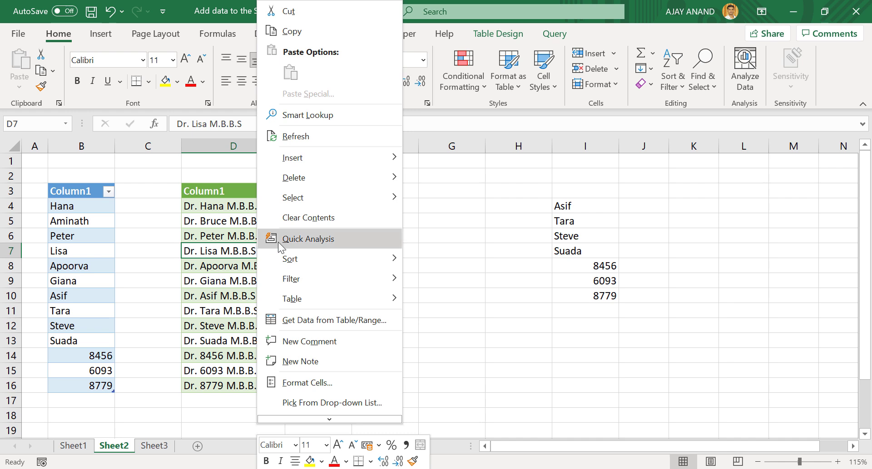
left_click(316, 137)
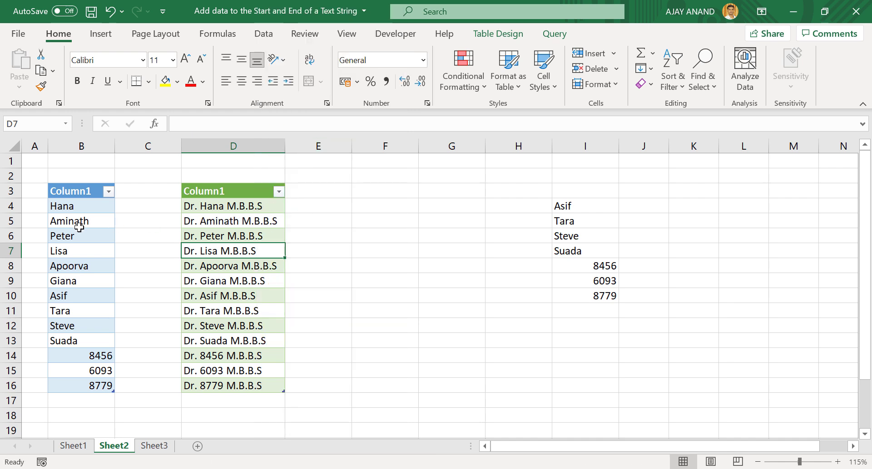
left_click(165, 446)
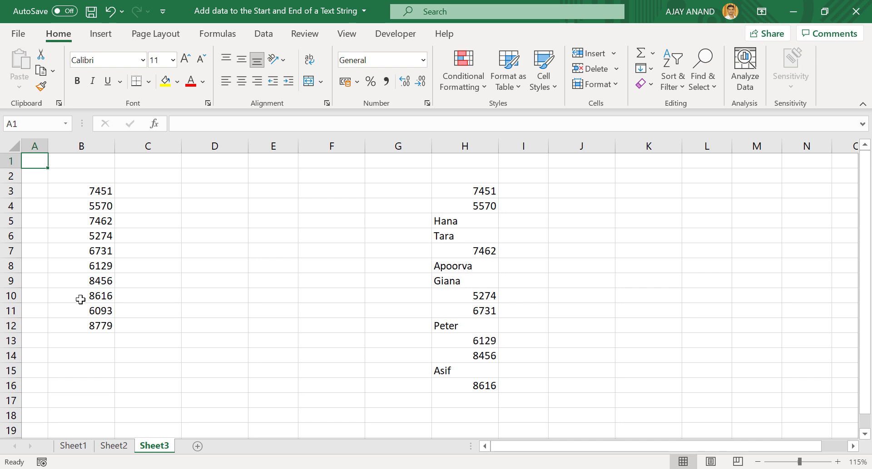
- Give B3:B12 on Sheet3 the custom format "ID "# so the numbers read ID 7451 through ID 8779
left_click_drag(81, 189, 83, 322)
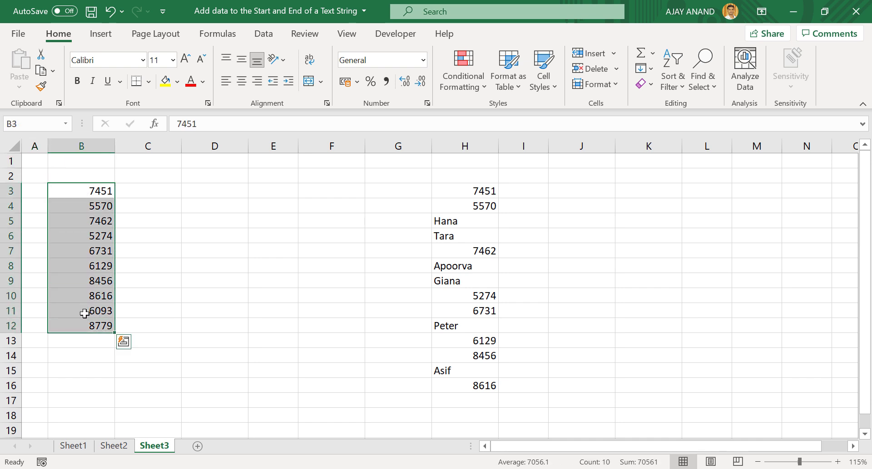
right_click(97, 265)
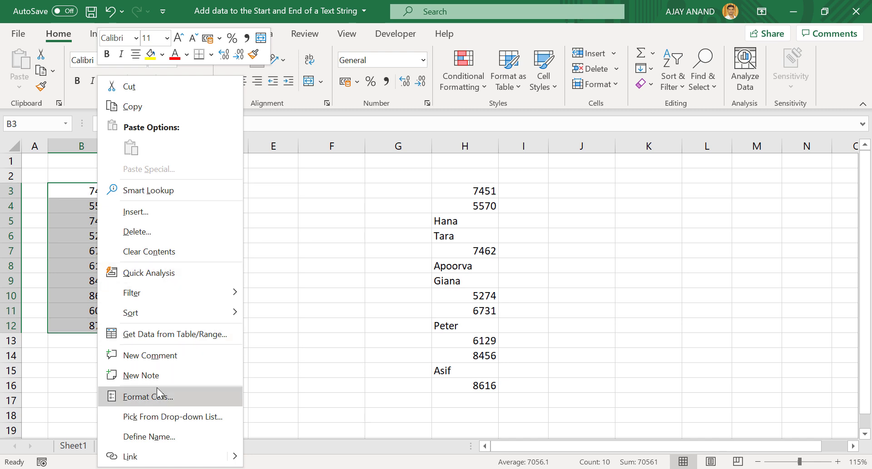
left_click(190, 392)
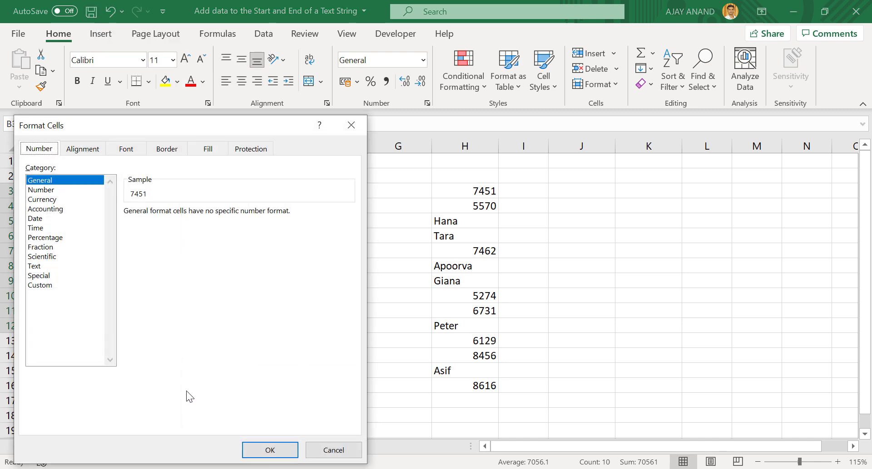
left_click_drag(119, 126, 359, 86)
left_click(298, 244)
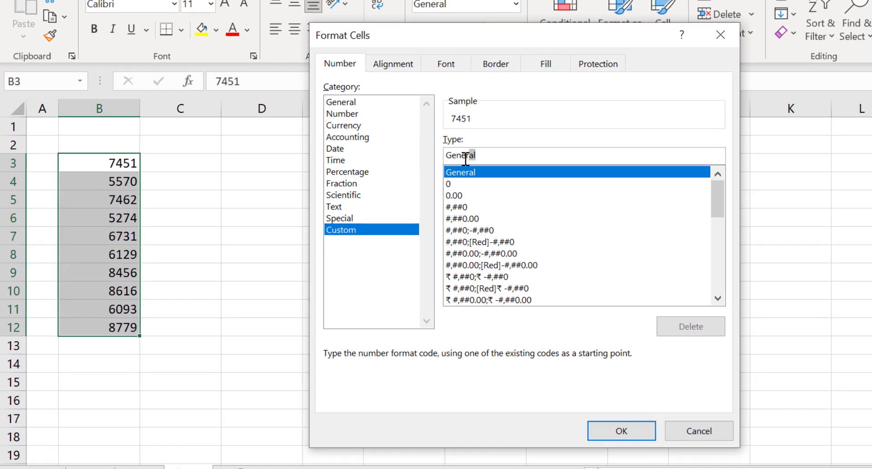
double_click(408, 175)
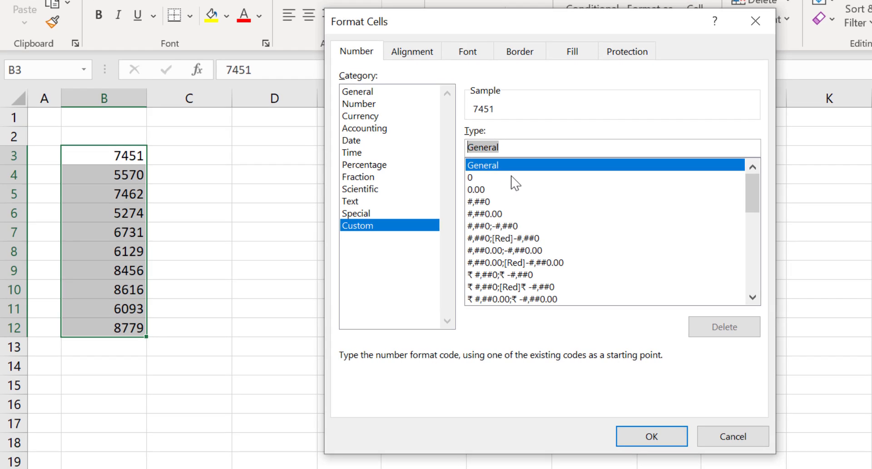
type("\"")
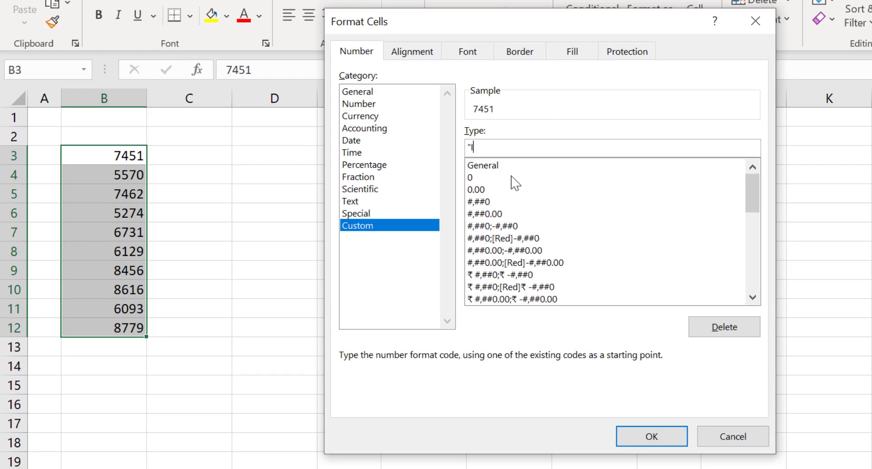
type("ID \"")
type("#")
left_click(633, 439)
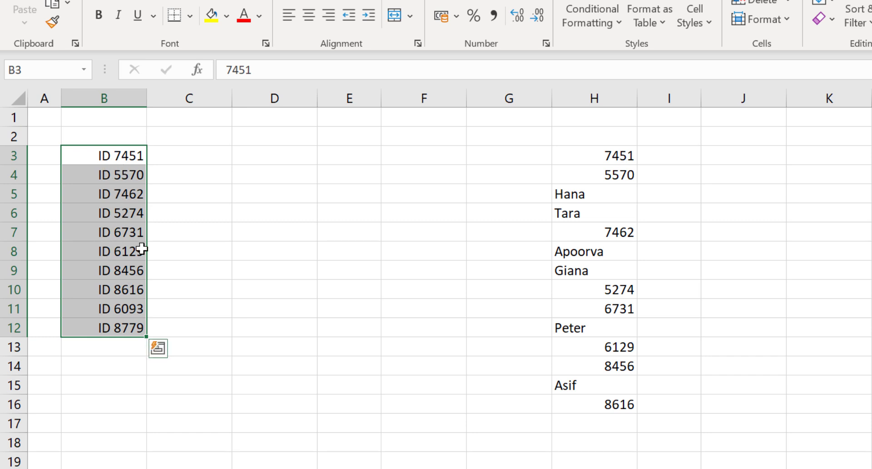
- Confirm B5 and B8 hold plain numbers, then add a D6 test formula adding 101 to B6
left_click(121, 194)
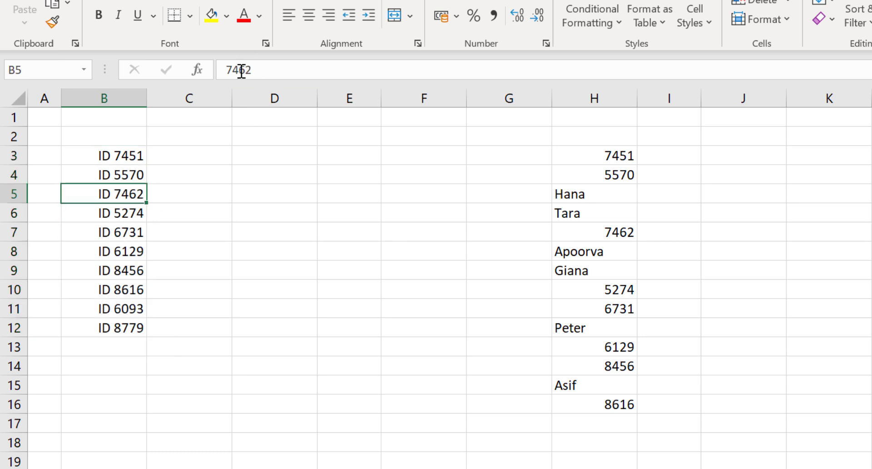
left_click(125, 252)
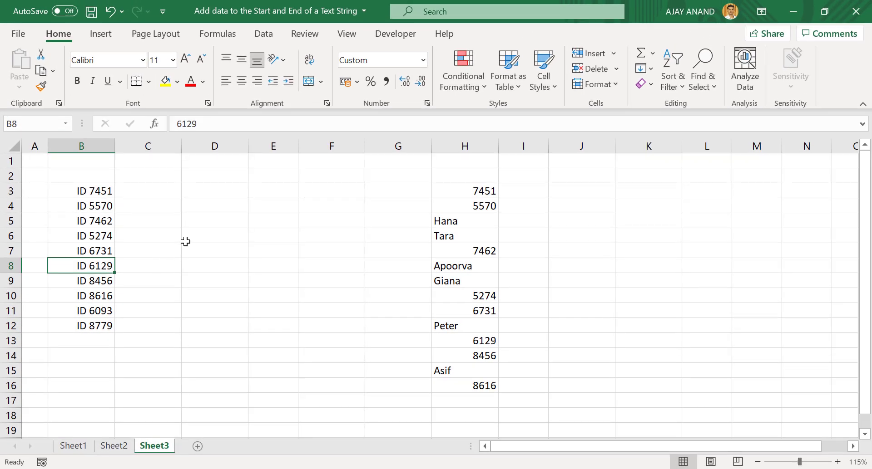
left_click(202, 238)
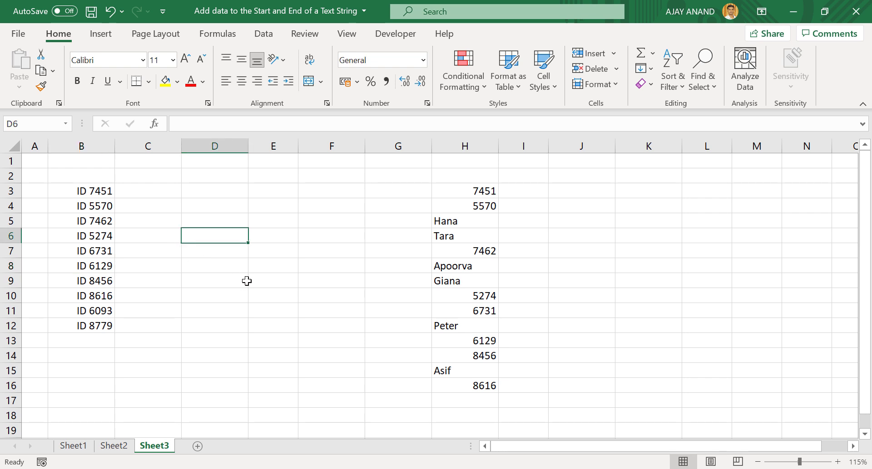
type("=")
left_click(94, 237)
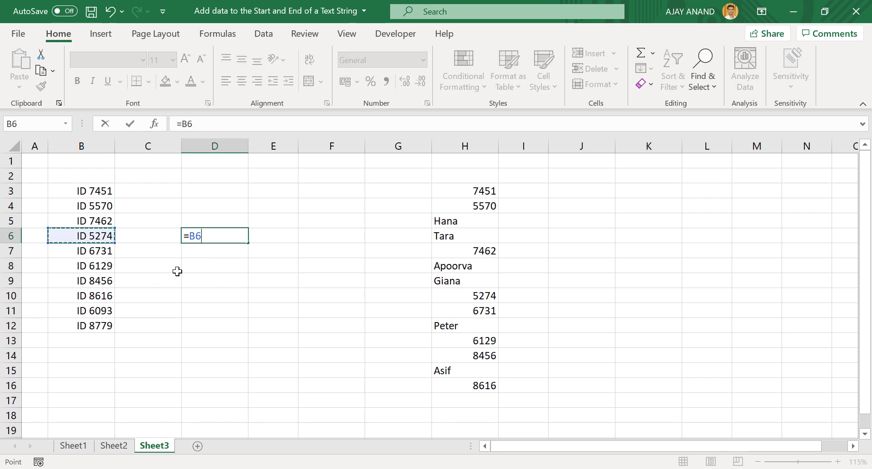
type("+101")
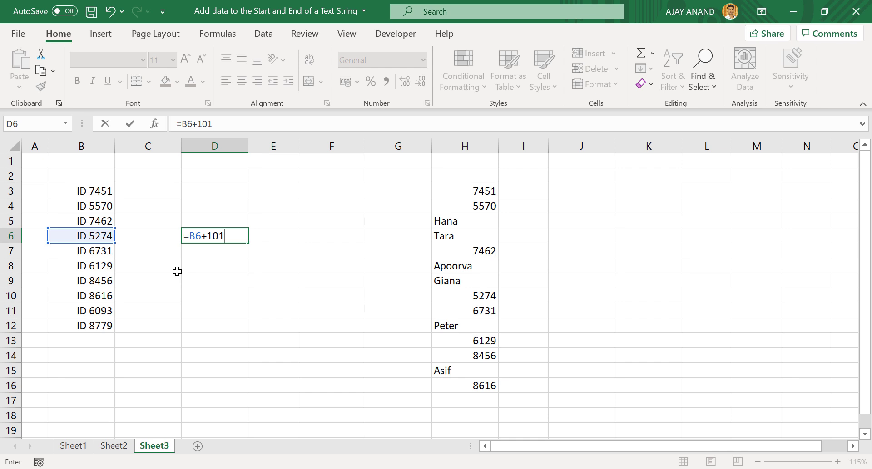
key("Return")
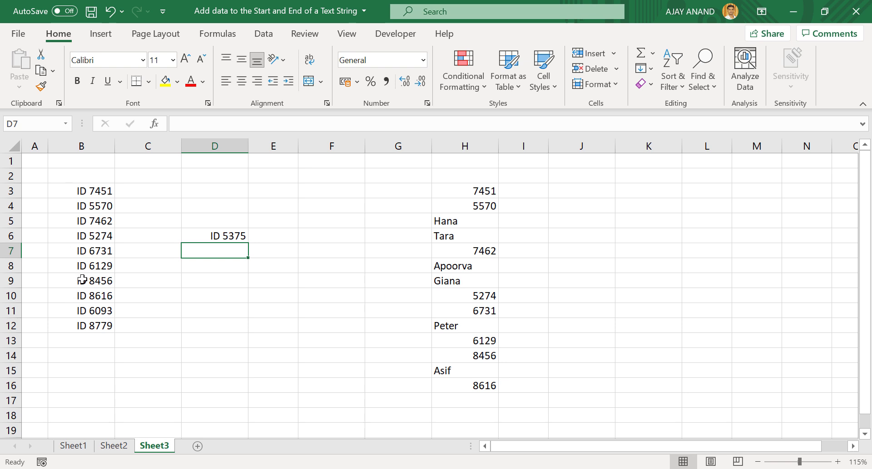
- Overwrite B5 with Tara and B9 with Hana, then select B3:B12
left_click(80, 218)
type("Tara")
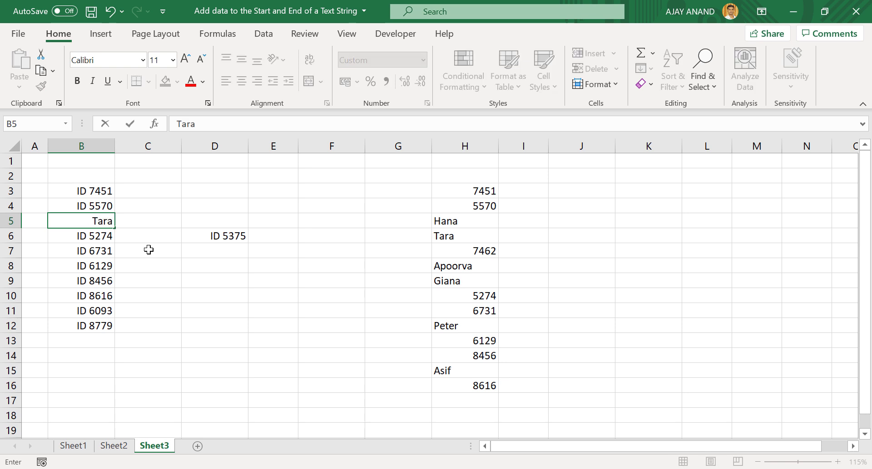
key("Return")
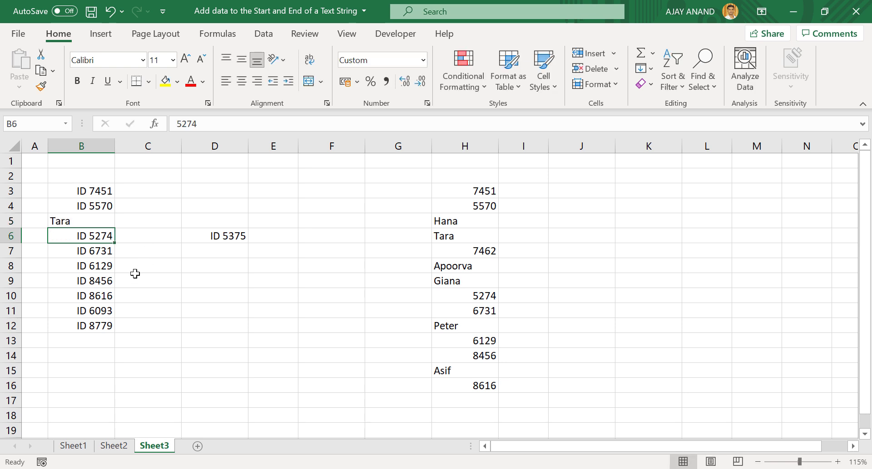
left_click(86, 281)
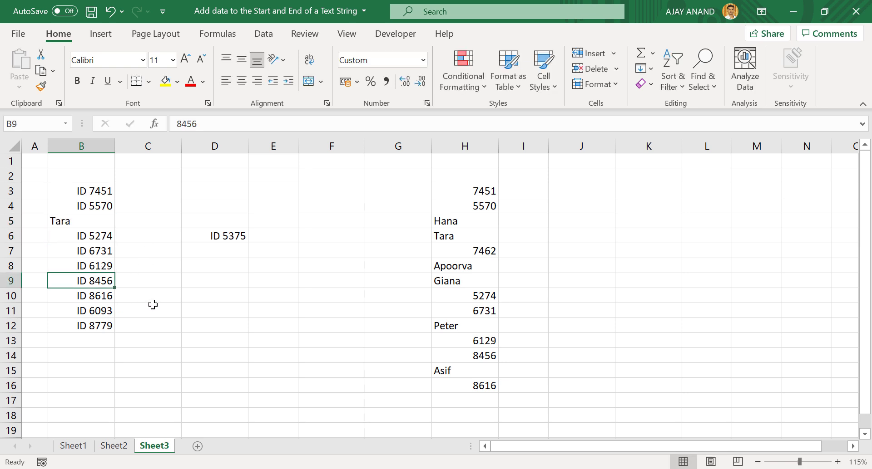
type("Hana")
key("Return")
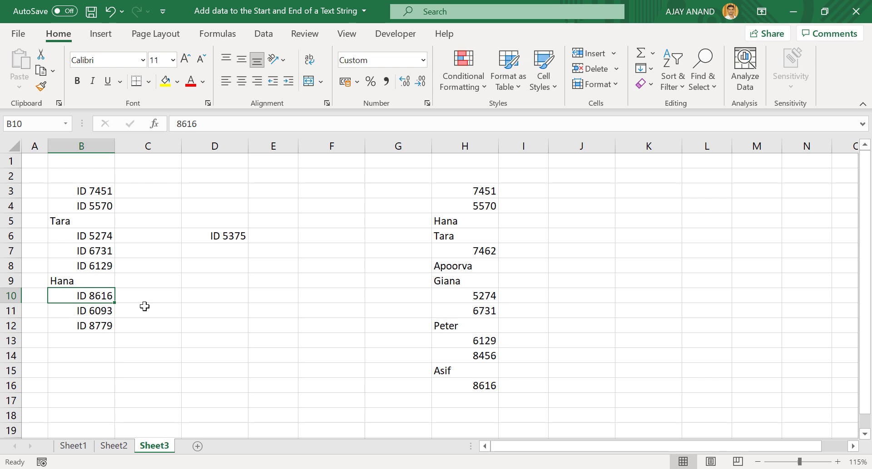
left_click_drag(66, 191, 84, 323)
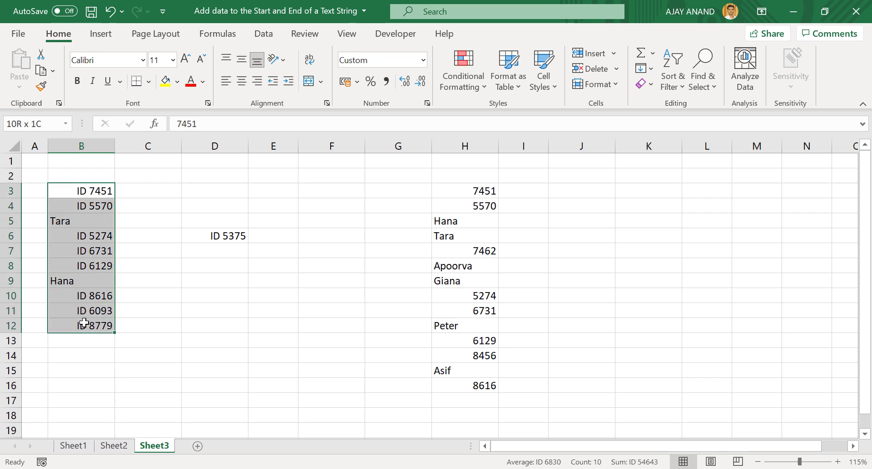
- In Format Cells, extend B3:B12's custom code toward "ID "#;;;"ID "@ with a text section
right_click(102, 264)
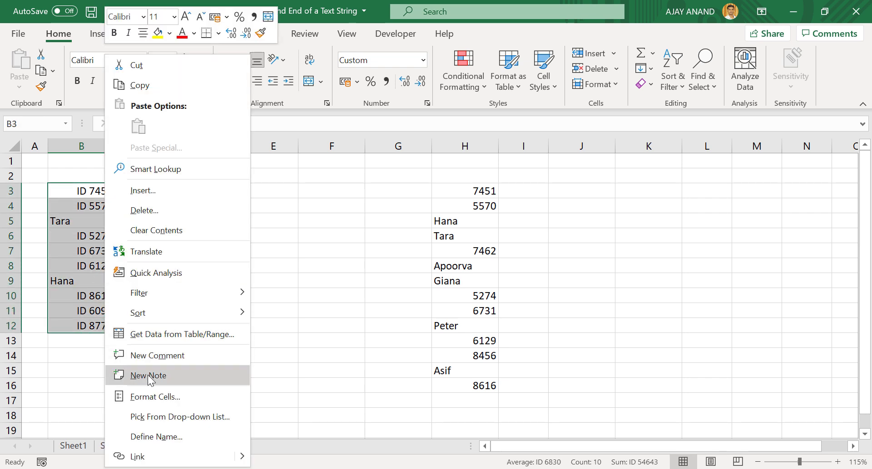
left_click(170, 388)
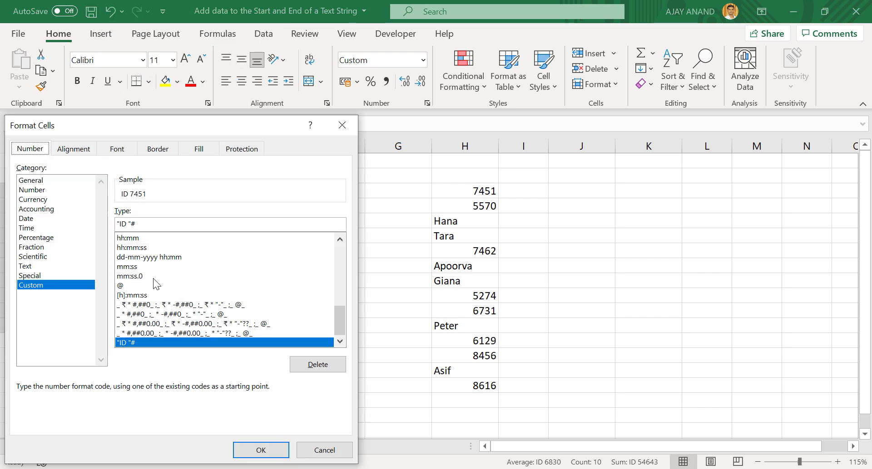
left_click_drag(133, 132, 313, 110)
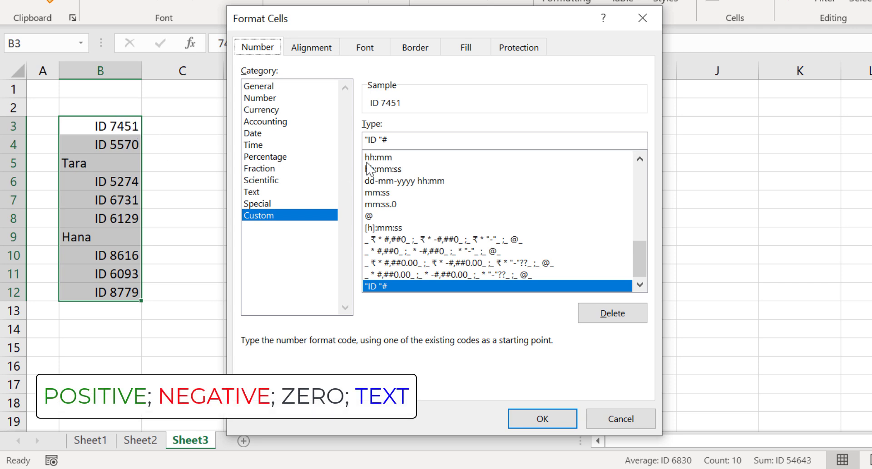
left_click(395, 140)
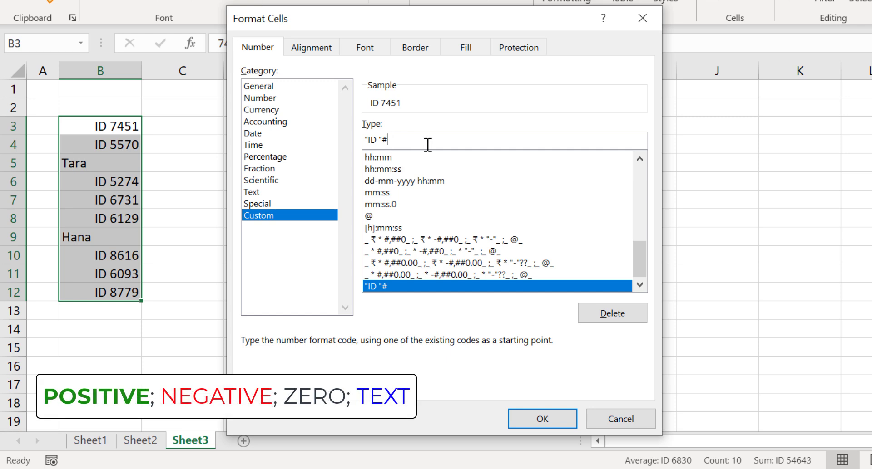
type(";")
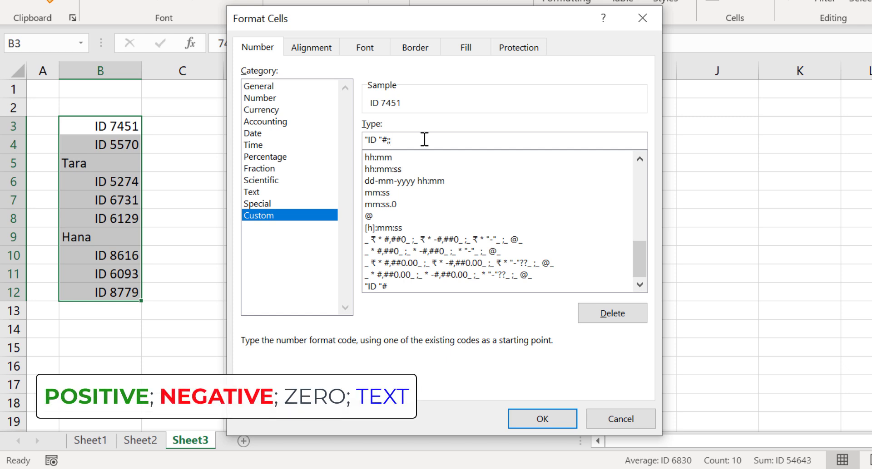
type(";")
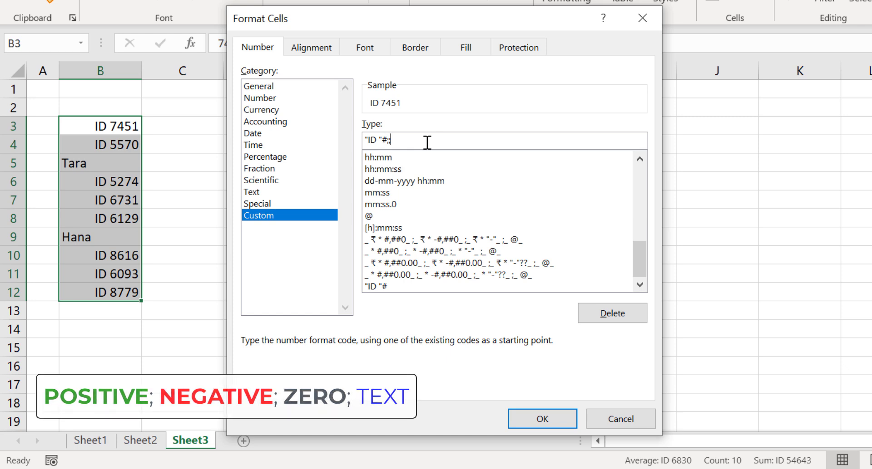
type(";")
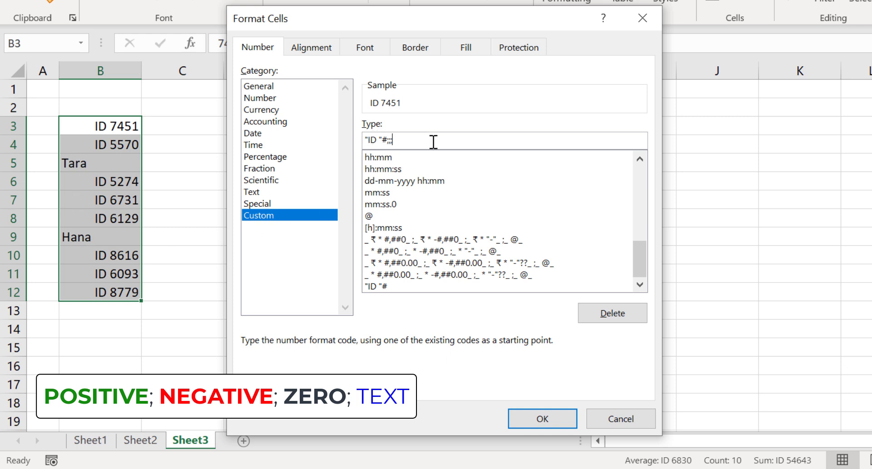
type("ID \"@")
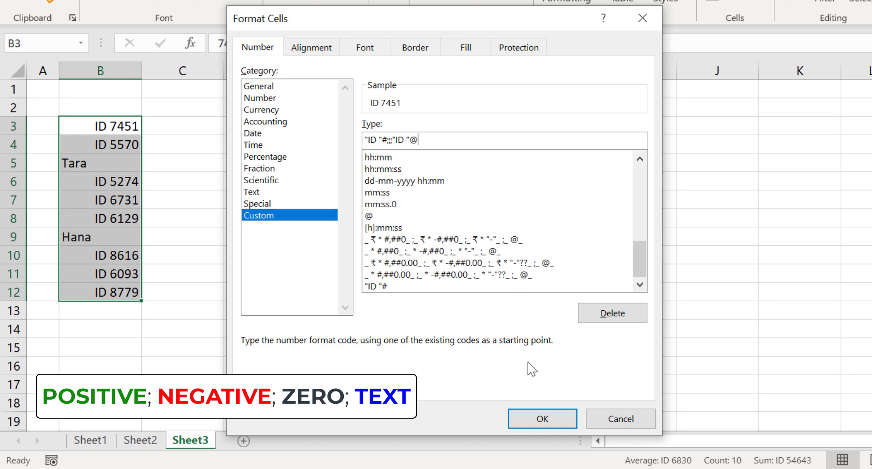
- Apply the four-section format and check the stored values of B5, B9 and B4
left_click(530, 418)
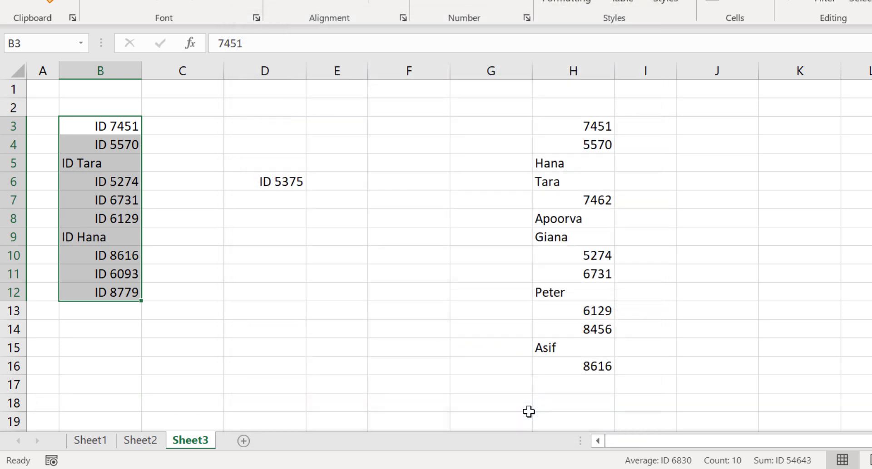
left_click(98, 164)
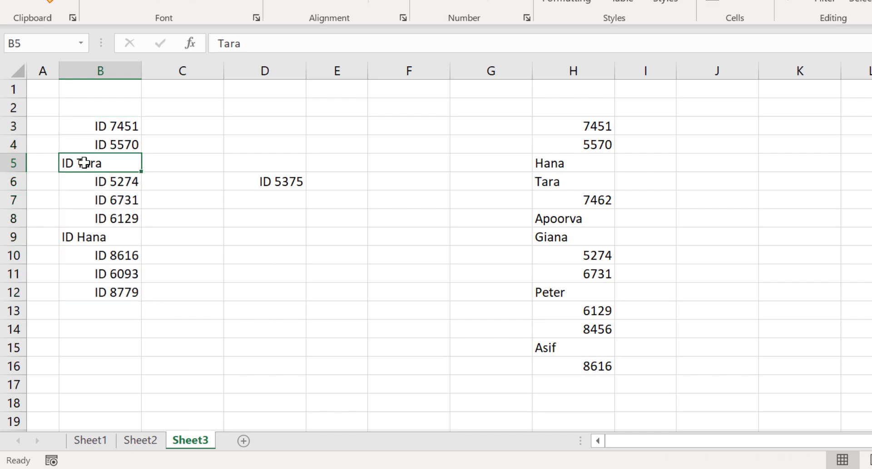
left_click(85, 235)
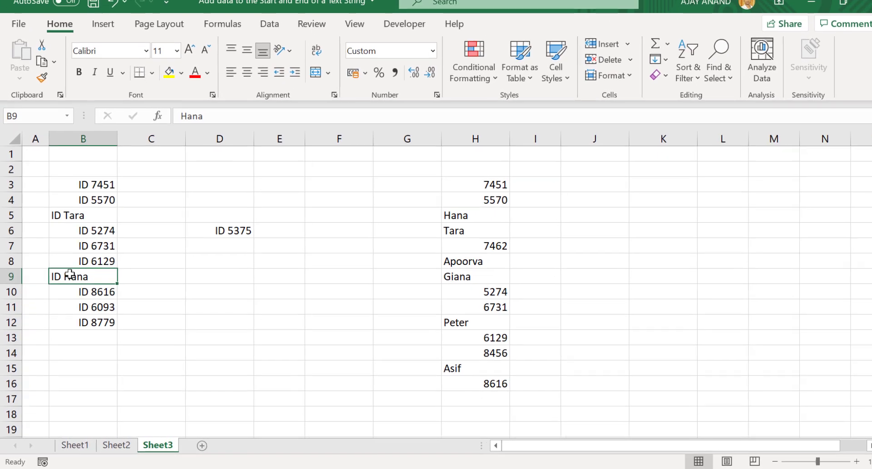
left_click(98, 206)
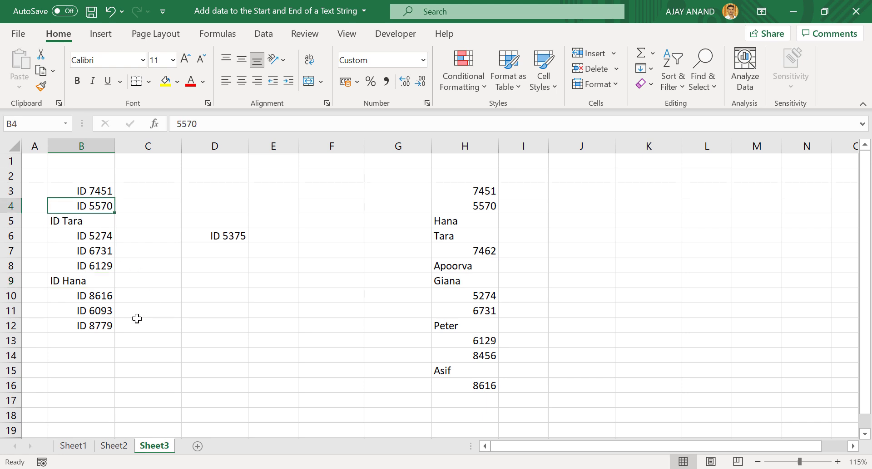
- Enter Steve in B12 so it displays ID Steve
left_click(98, 325)
type("St")
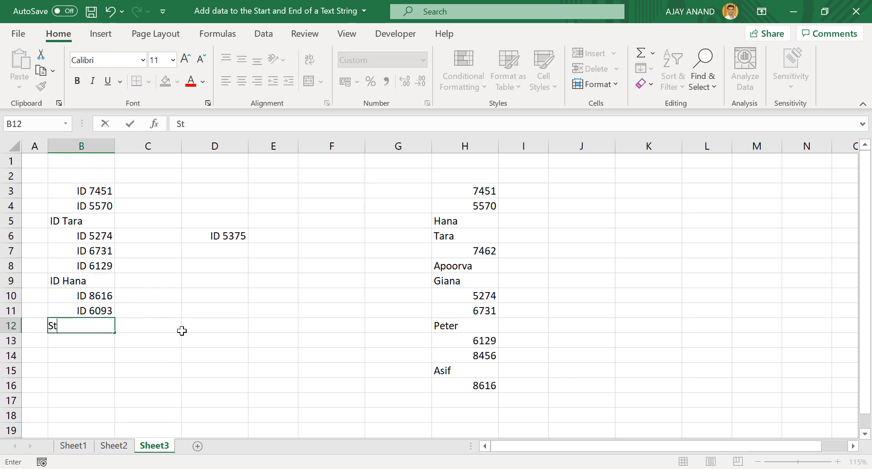
type("eve")
key("Return")
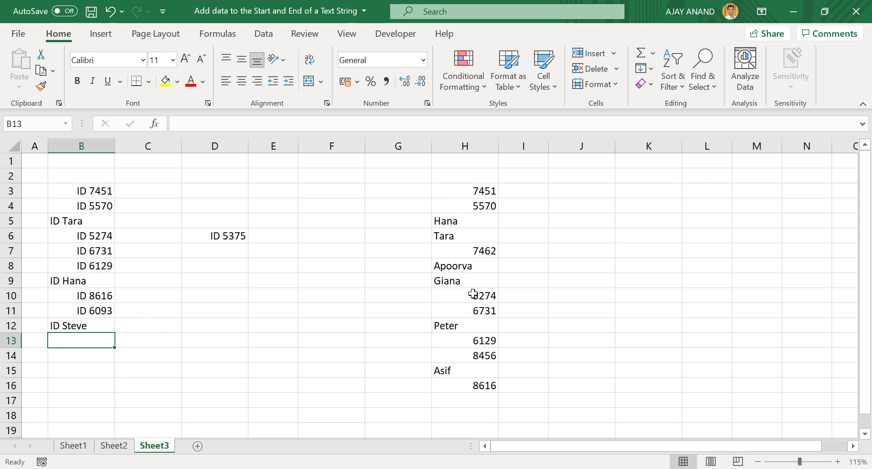
- Copy B6's ID format onto H3:H16 with Format Painter
left_click(88, 240)
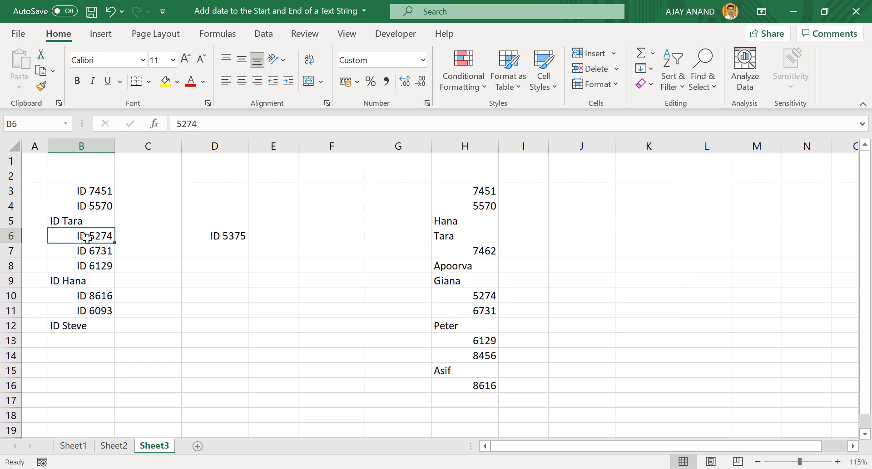
left_click(41, 86)
mouse_move(469, 191)
left_mouse_down()
mouse_move(458, 330)
mouse_move(483, 384)
left_mouse_up()
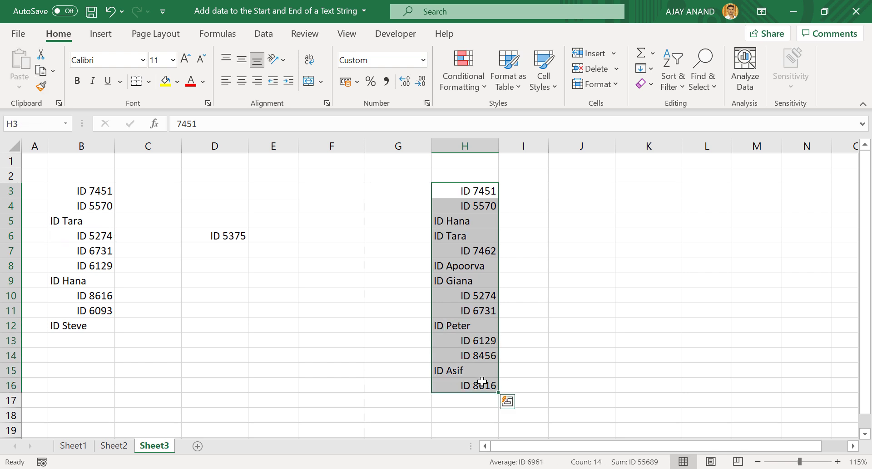
left_click(590, 282)
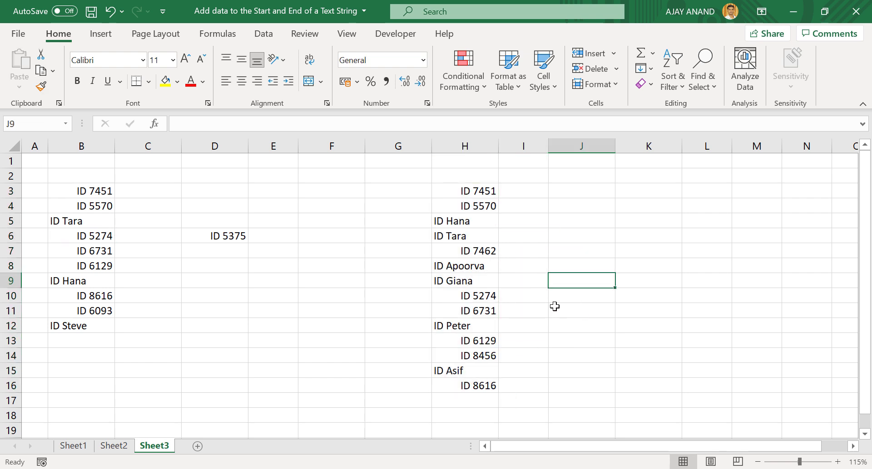
- Test H10 by entering Chris and then 101, which shows as ID 101
left_click(452, 299)
type("Chris")
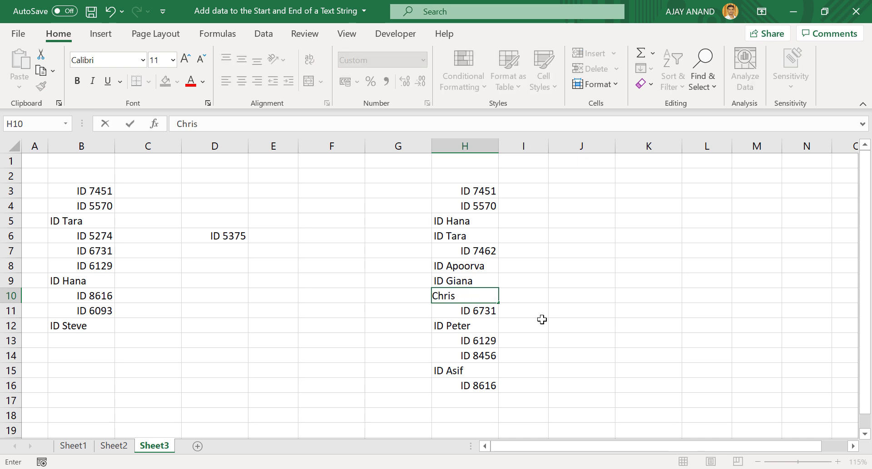
key("Return")
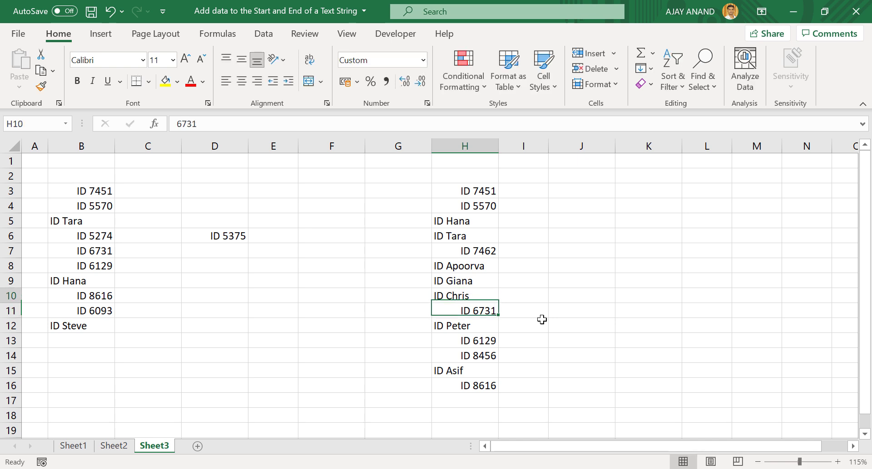
type("101")
key("Return")
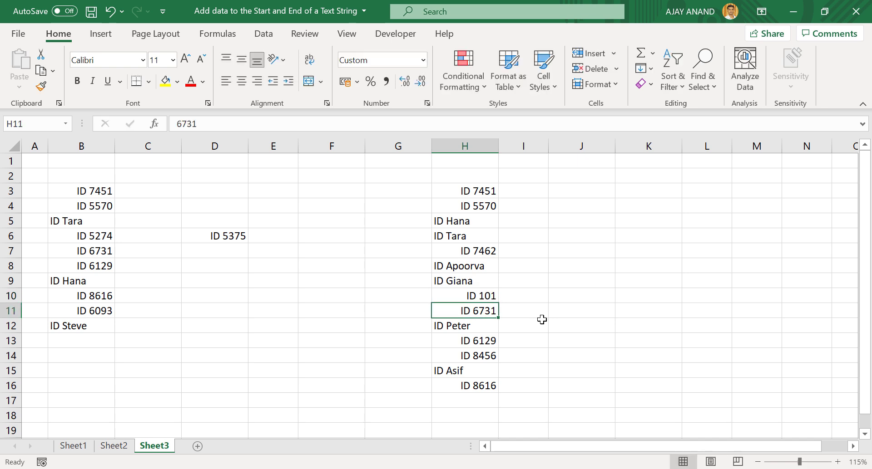